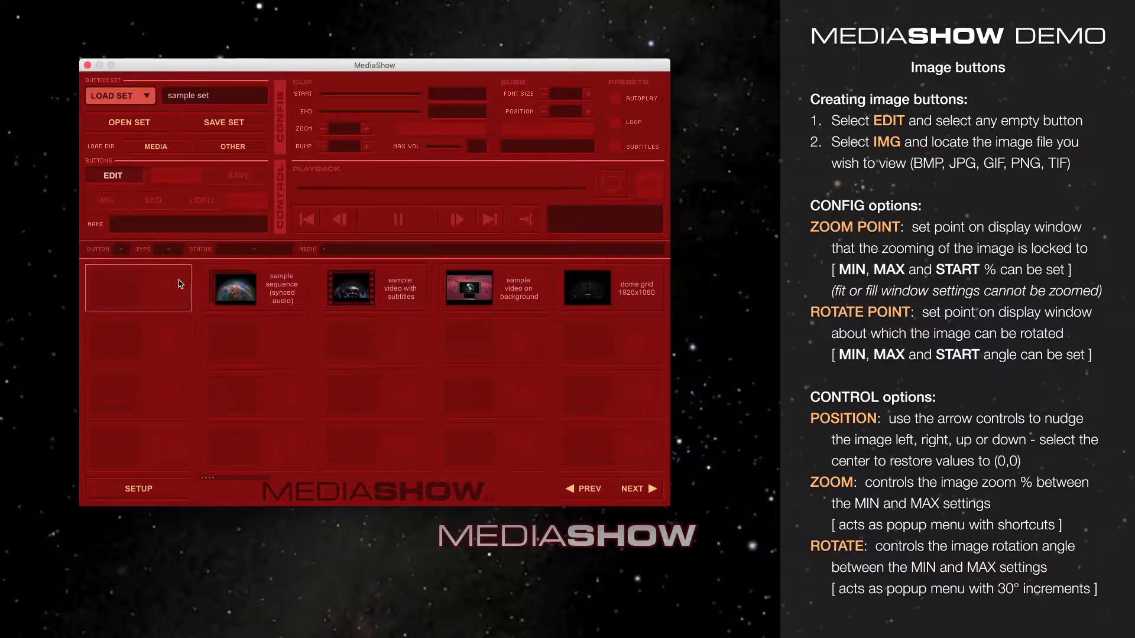
Assign earth_image.jpg from the media folder as the image for empty button 1.
{"action": "left_click", "coordinate": [178, 285]}
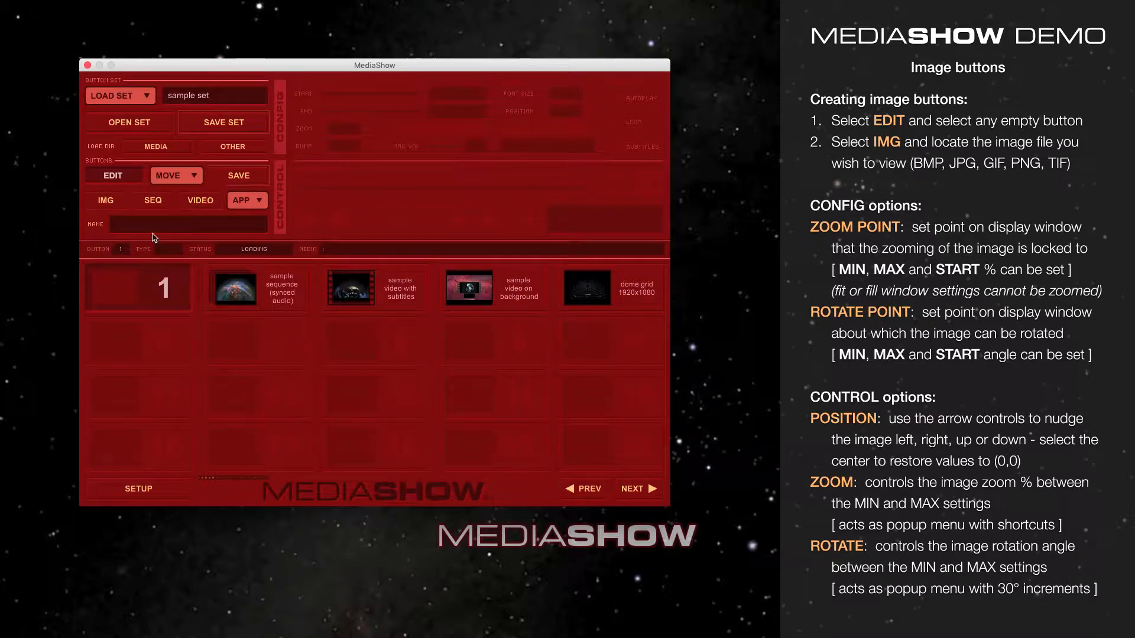
{"action": "left_click", "coordinate": [106, 201]}
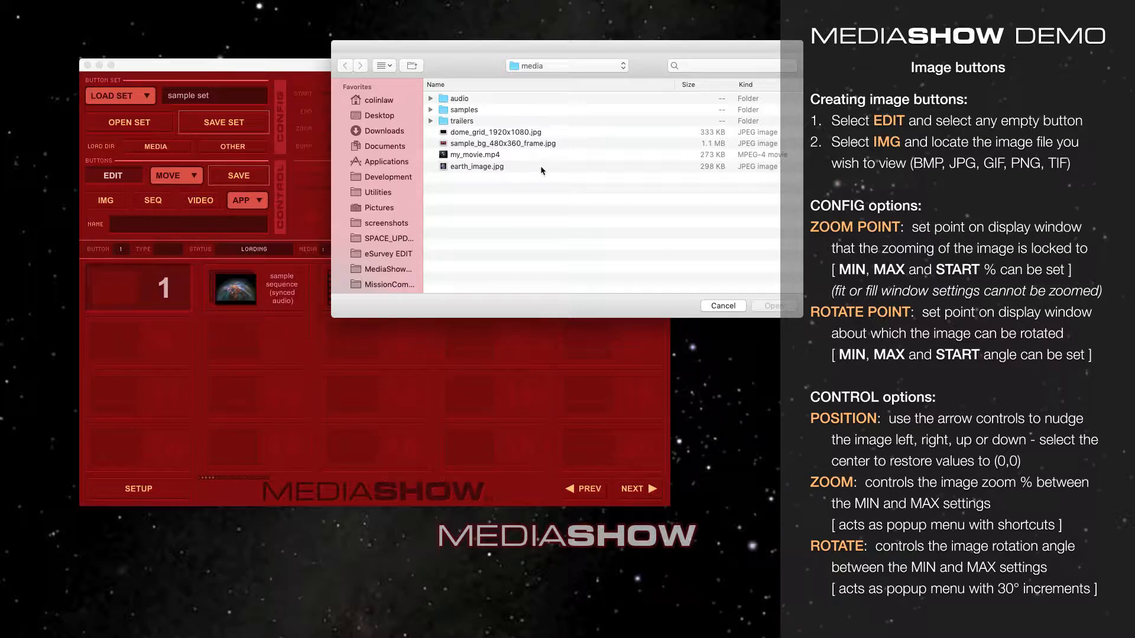
{"action": "left_click", "coordinate": [541, 166]}
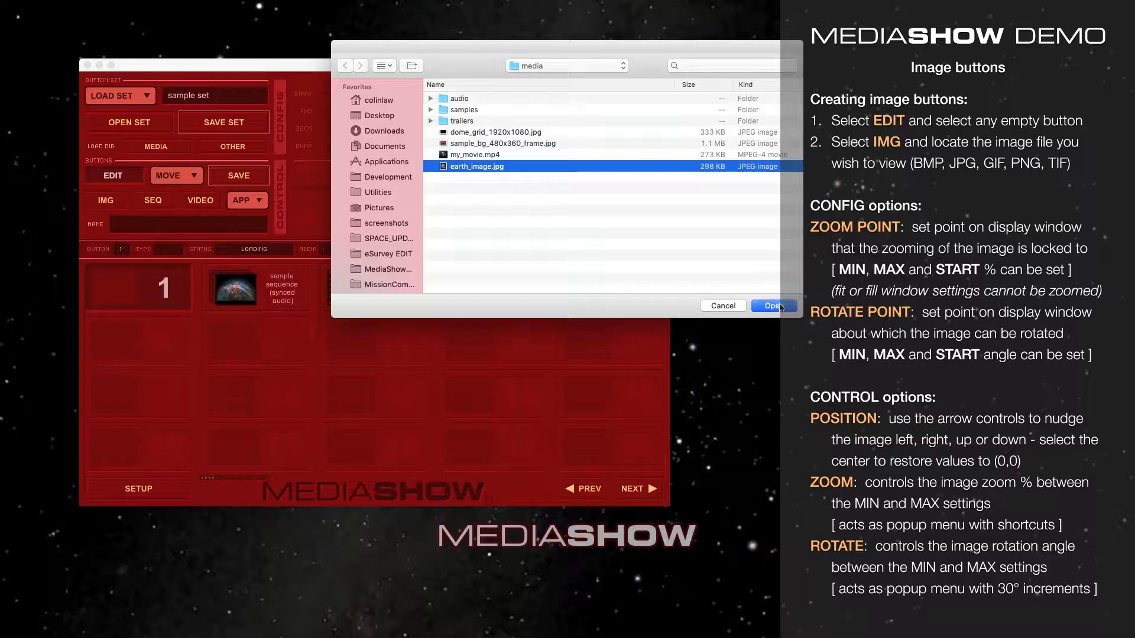
{"action": "key", "text": "Return"}
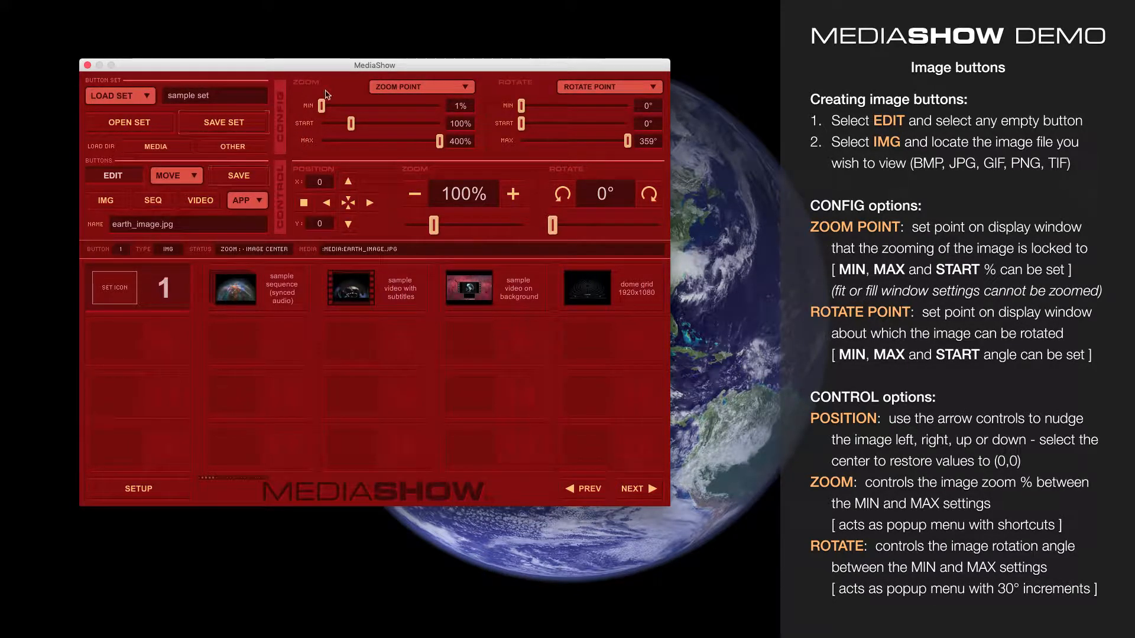
Keep the zoom point at image center and set the starting zoom to 118%.
{"action": "left_click", "coordinate": [440, 89]}
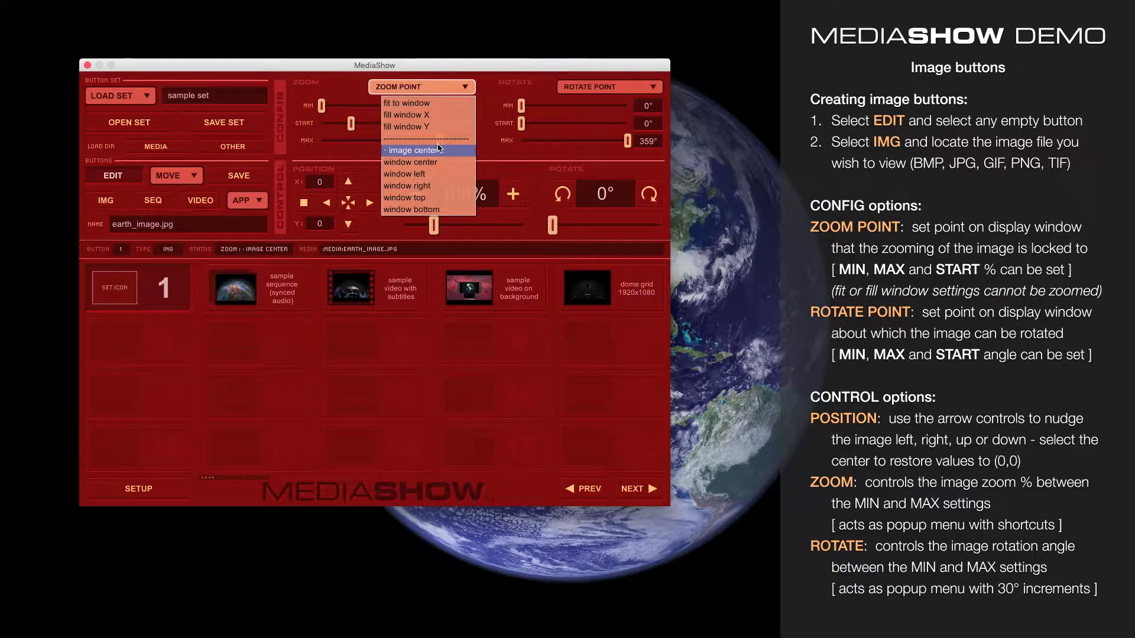
{"action": "left_click", "coordinate": [439, 89]}
{"action": "mouse_move", "coordinate": [352, 123]}
{"action": "left_mouse_down"}
{"action": "mouse_move", "coordinate": [335, 123]}
{"action": "mouse_move", "coordinate": [388, 125]}
{"action": "mouse_move", "coordinate": [356, 124]}
{"action": "left_mouse_up"}
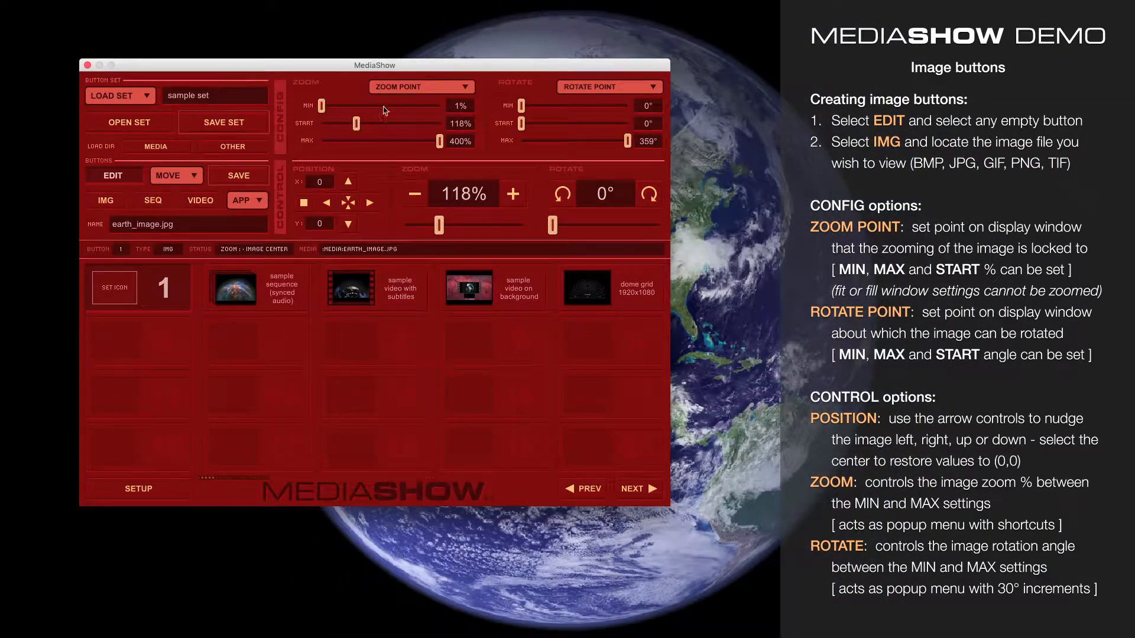
Try the fit to window, fill window X and fill window Y zoom settings on the image.
{"action": "left_click", "coordinate": [429, 88]}
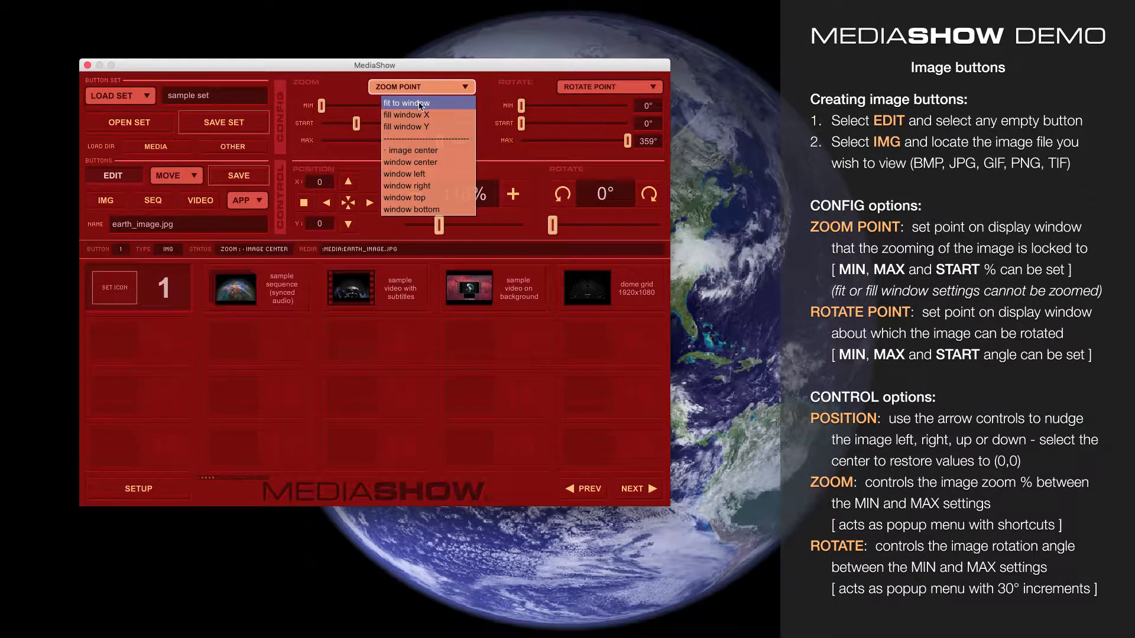
{"action": "left_click", "coordinate": [421, 104]}
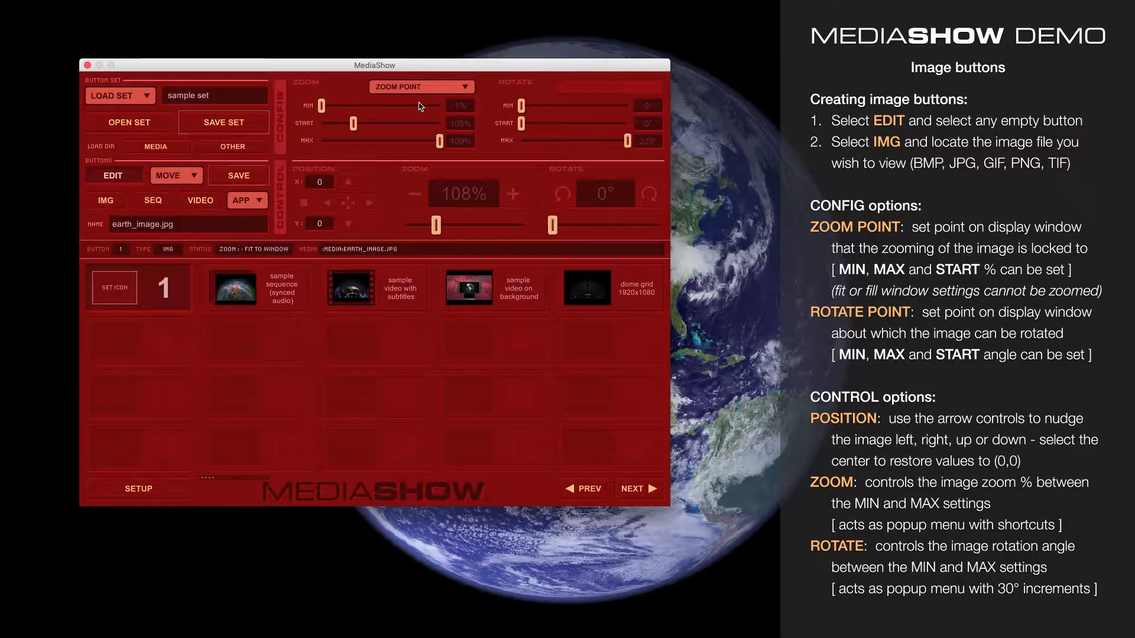
{"action": "left_click", "coordinate": [420, 88]}
{"action": "left_click", "coordinate": [425, 115]}
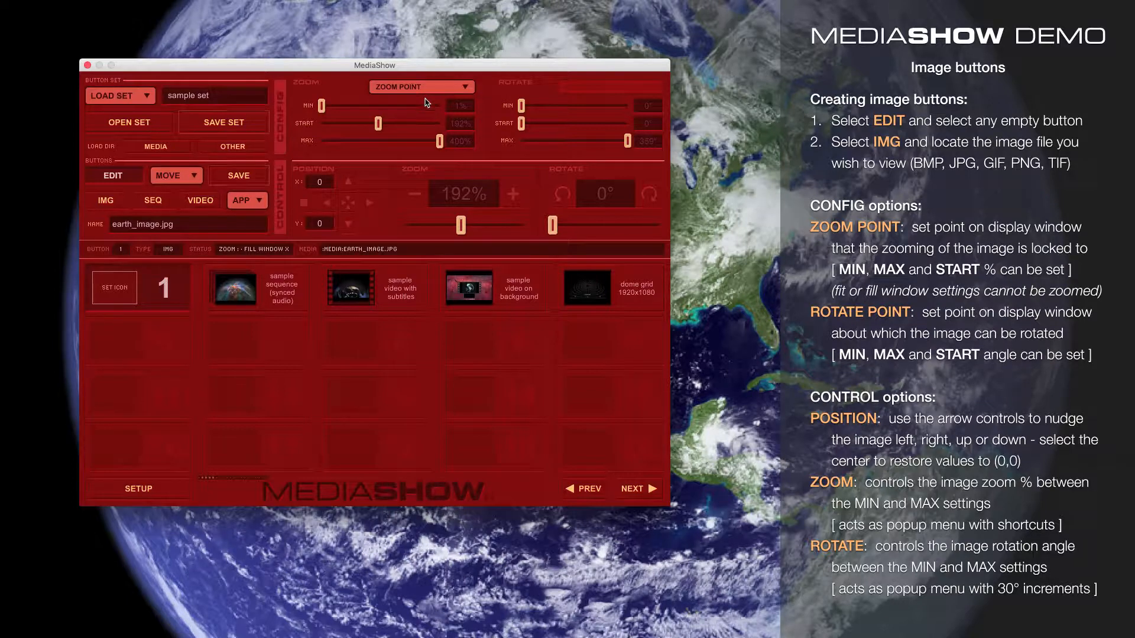
{"action": "left_click", "coordinate": [421, 87]}
{"action": "left_click", "coordinate": [425, 127]}
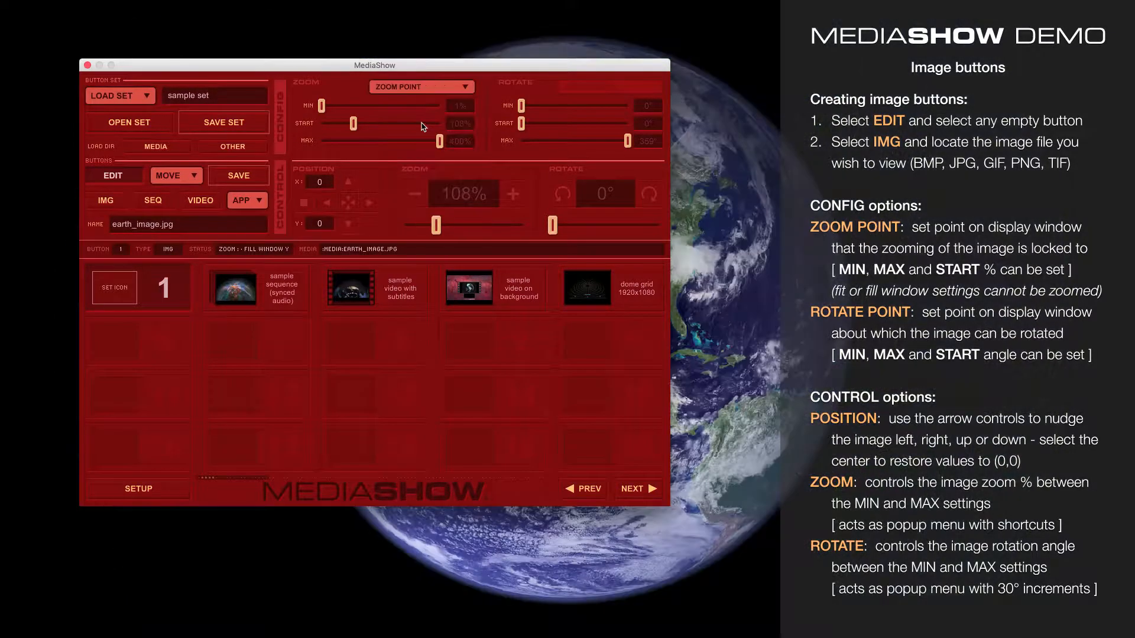
Try the starting zoom with the zoom point at window left, and restore the zoom point to image center.
{"action": "left_click", "coordinate": [429, 89]}
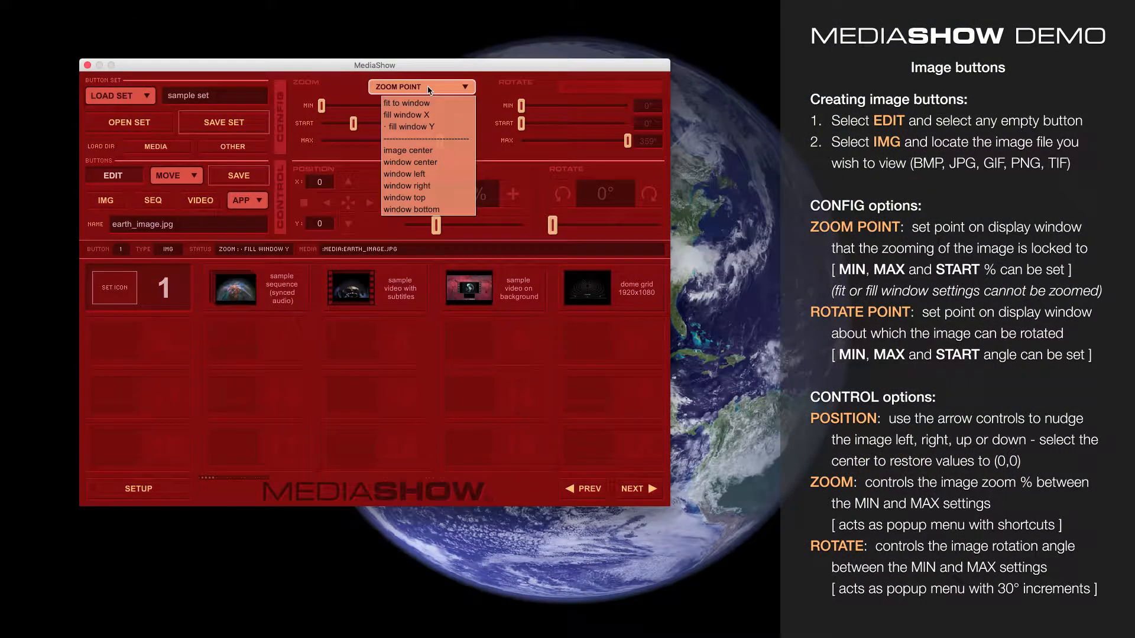
{"action": "left_click", "coordinate": [423, 175]}
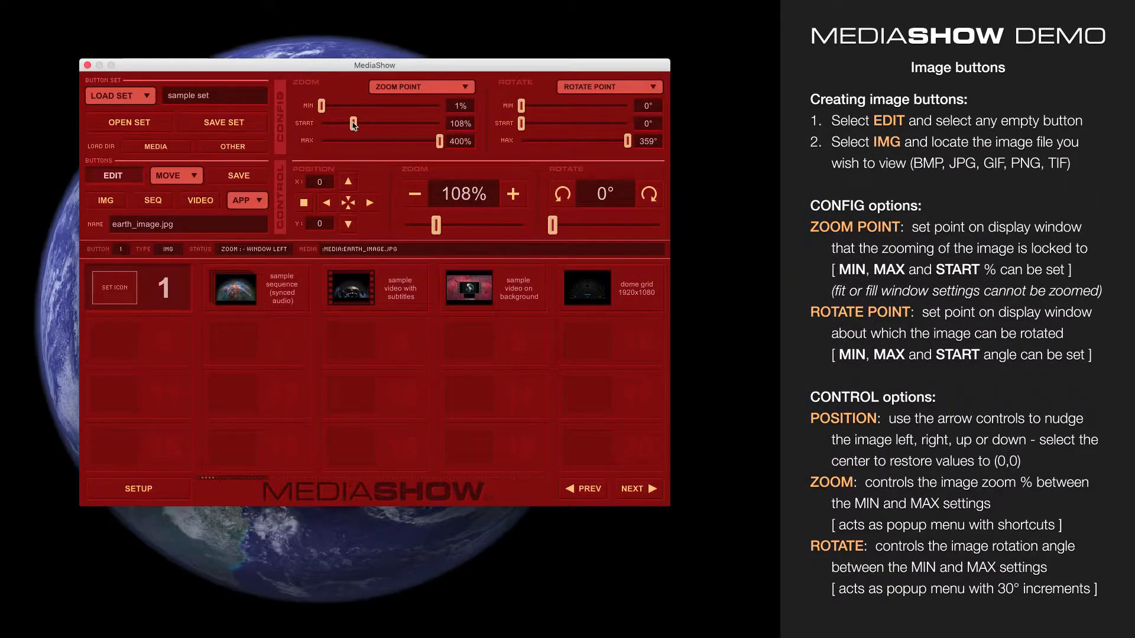
{"action": "mouse_move", "coordinate": [354, 123]}
{"action": "left_mouse_down"}
{"action": "mouse_move", "coordinate": [327, 124]}
{"action": "mouse_move", "coordinate": [390, 124]}
{"action": "mouse_move", "coordinate": [342, 124]}
{"action": "mouse_move", "coordinate": [383, 124]}
{"action": "mouse_move", "coordinate": [353, 124]}
{"action": "left_mouse_up"}
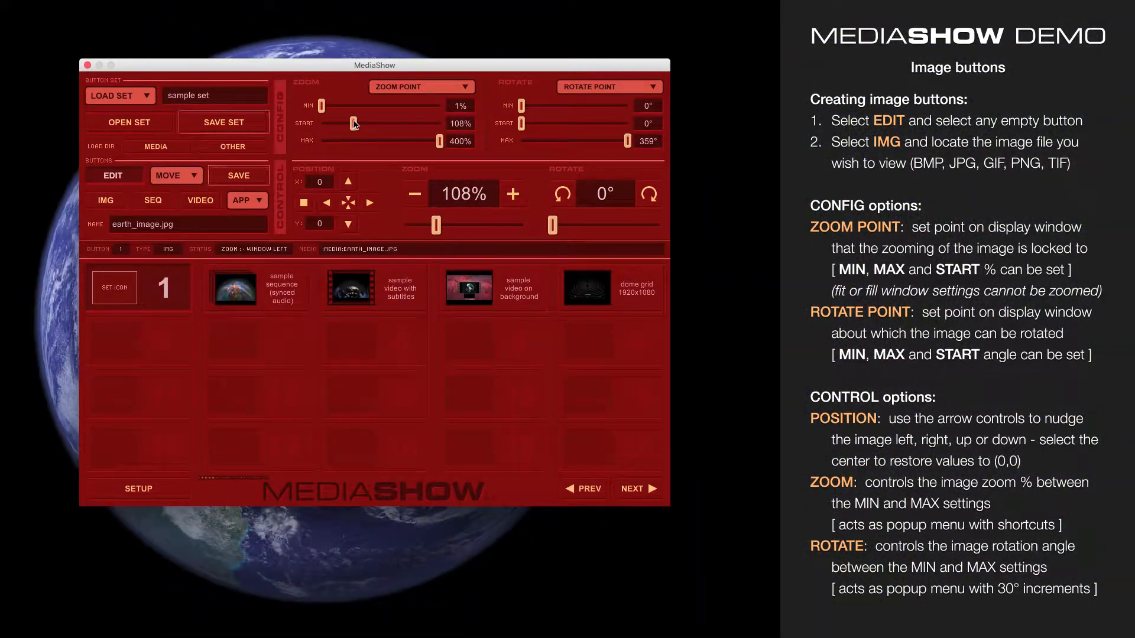
{"action": "left_click", "coordinate": [429, 89]}
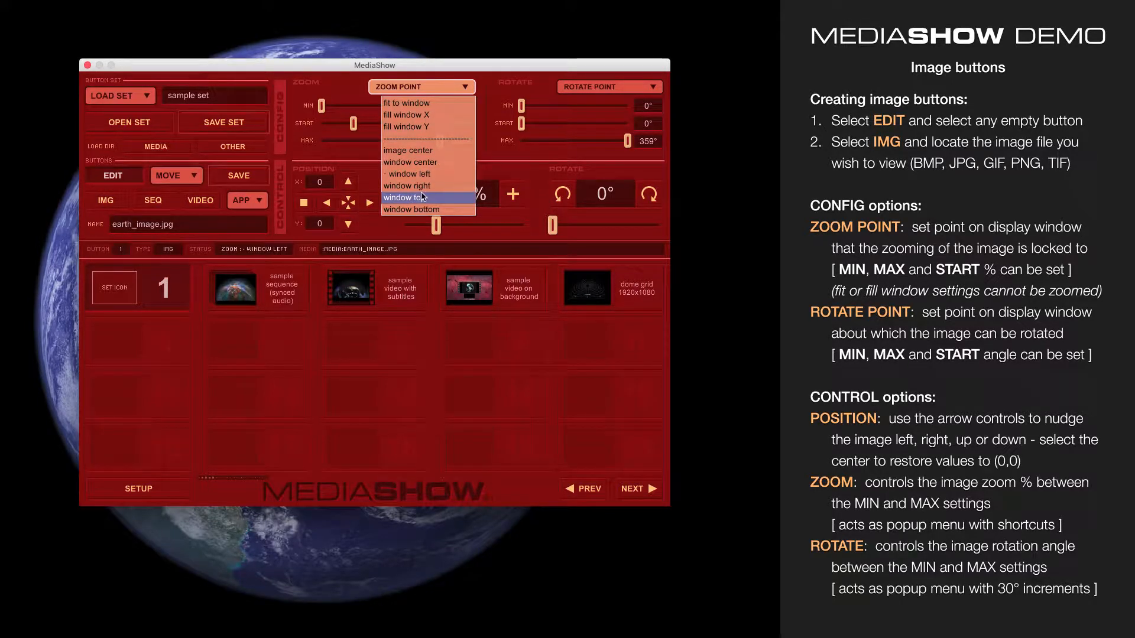
{"action": "left_click", "coordinate": [416, 151]}
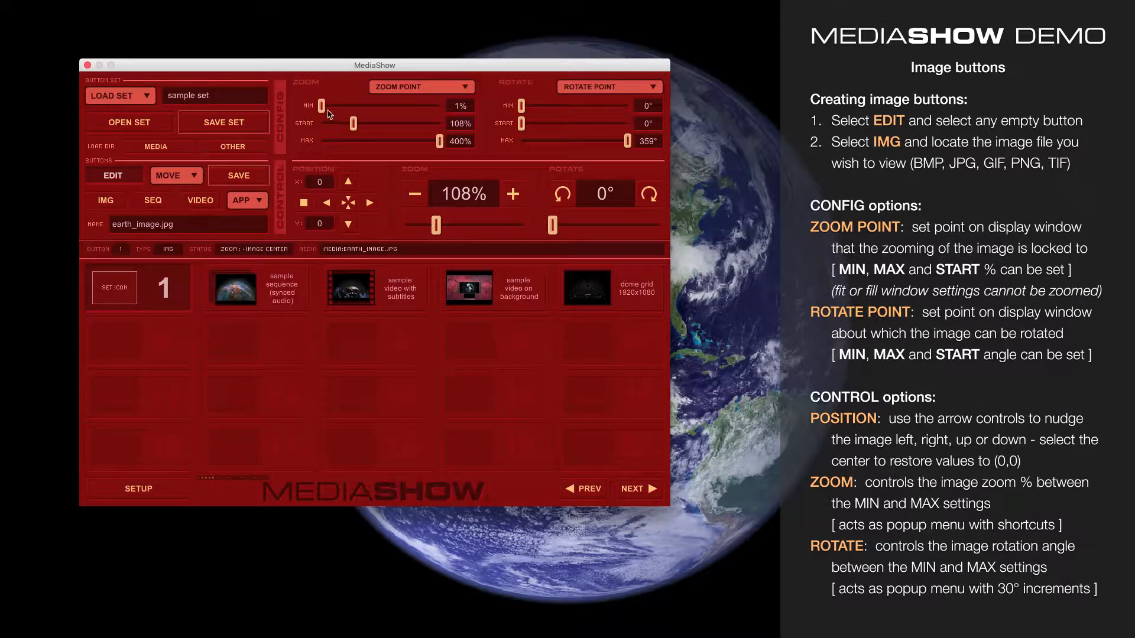
Configure the image zoom with a 50% minimum, 300% maximum and 138% start, and set the current zoom to 130%.
{"action": "mouse_move", "coordinate": [321, 108]}
{"action": "left_mouse_down"}
{"action": "mouse_move", "coordinate": [348, 107]}
{"action": "mouse_move", "coordinate": [336, 106]}
{"action": "left_mouse_up"}
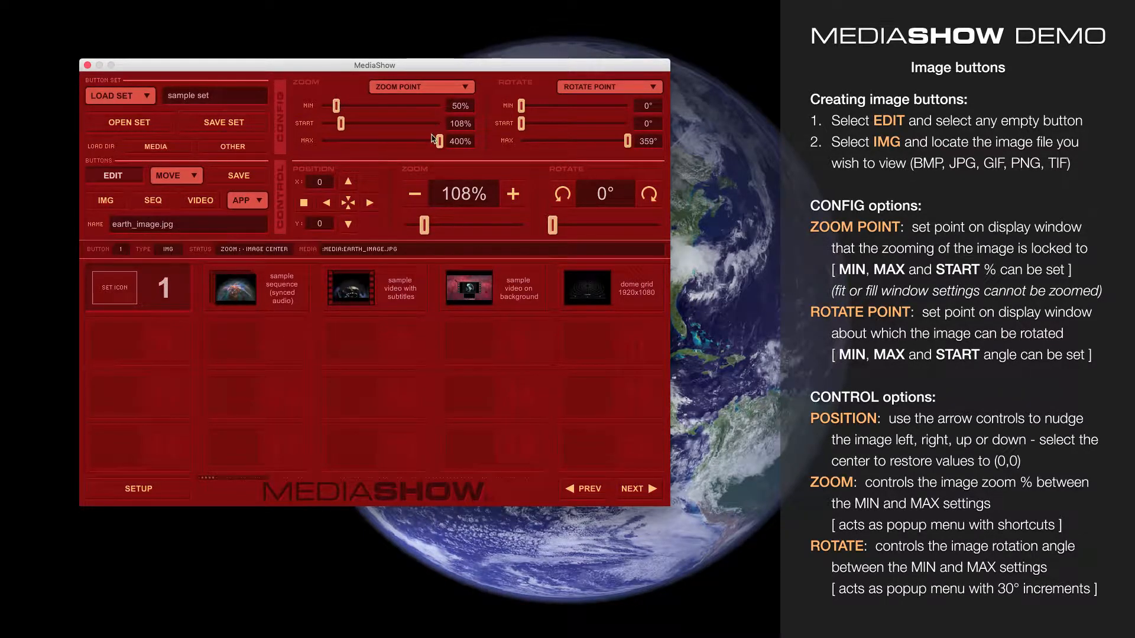
{"action": "left_click_drag", "start_coordinate": [441, 144], "coordinate": [406, 143]}
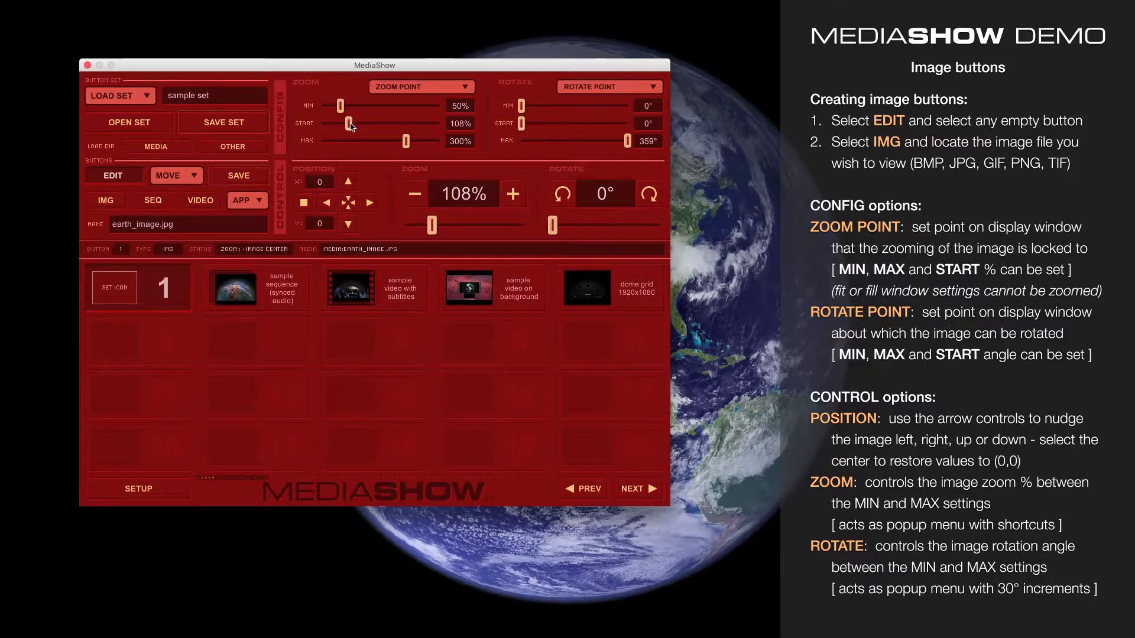
{"action": "mouse_move", "coordinate": [349, 124]}
{"action": "left_mouse_down"}
{"action": "mouse_move", "coordinate": [321, 126]}
{"action": "mouse_move", "coordinate": [443, 123]}
{"action": "mouse_move", "coordinate": [363, 124]}
{"action": "left_mouse_up"}
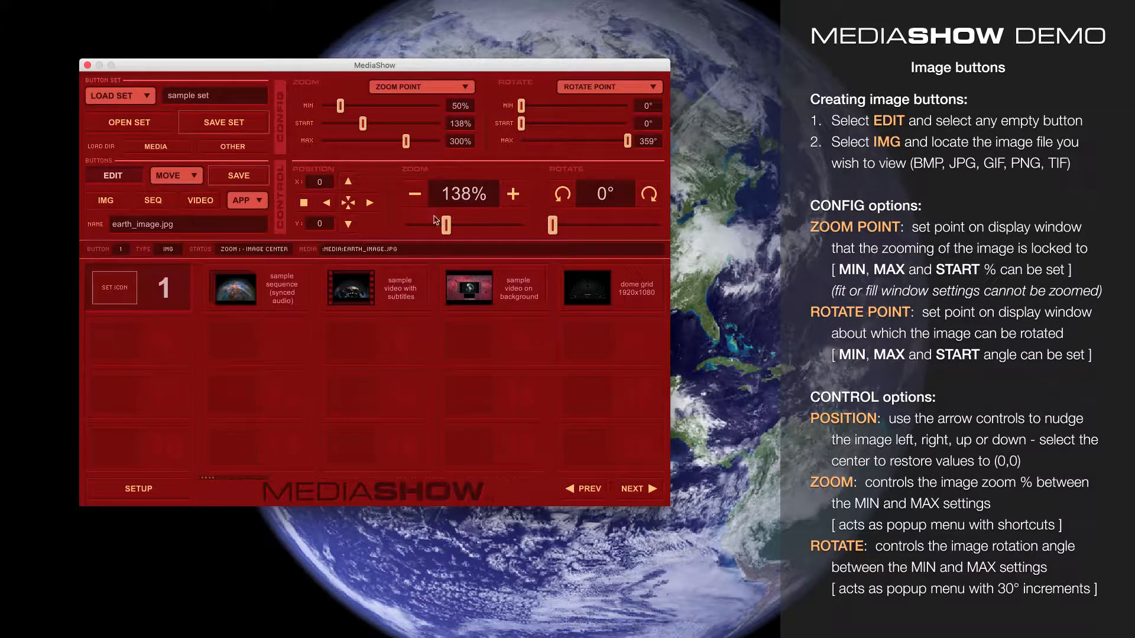
{"action": "mouse_move", "coordinate": [446, 225]}
{"action": "left_mouse_down"}
{"action": "mouse_move", "coordinate": [386, 225]}
{"action": "mouse_move", "coordinate": [521, 225]}
{"action": "mouse_move", "coordinate": [444, 224]}
{"action": "left_mouse_up"}
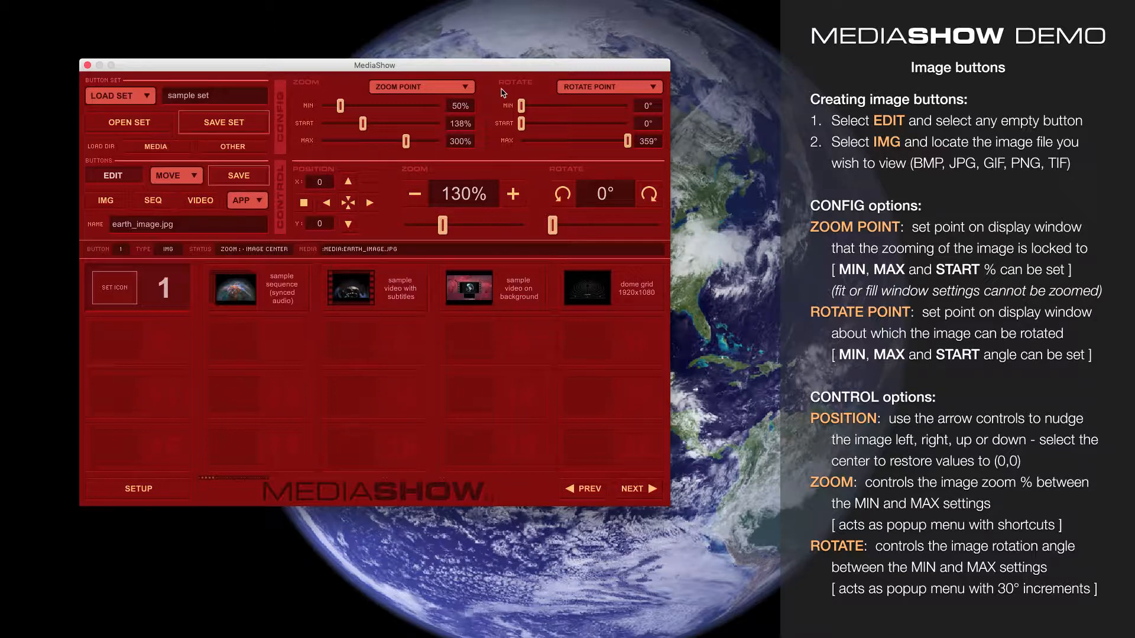
Keep the rotate point at image center and test the starting rotation, ending at 0°.
{"action": "left_click", "coordinate": [632, 89]}
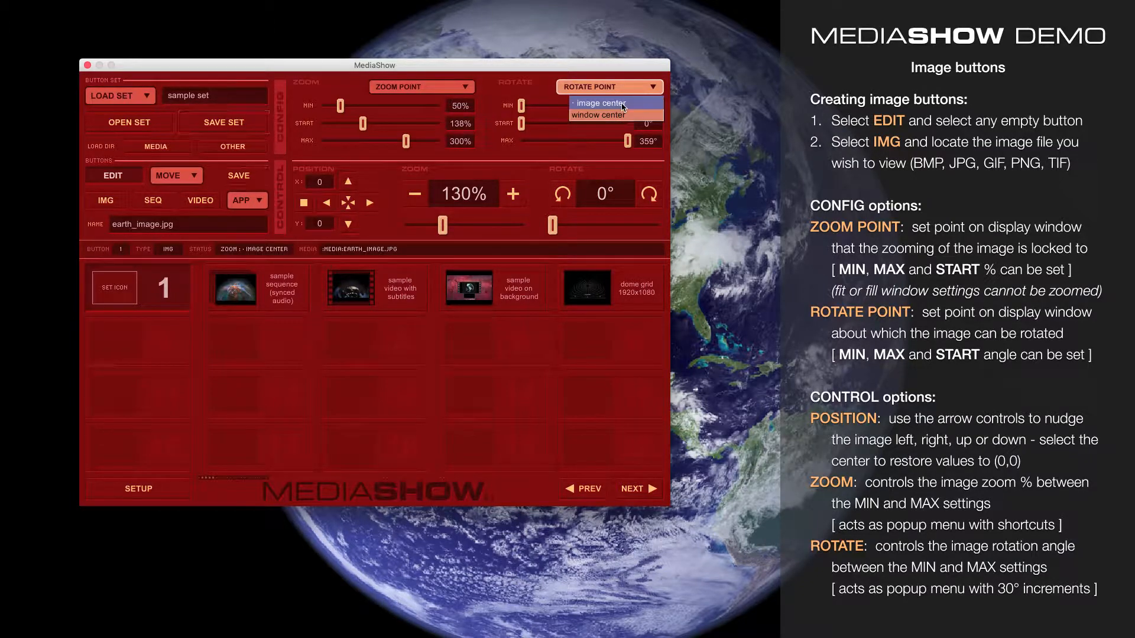
{"action": "left_click", "coordinate": [547, 100]}
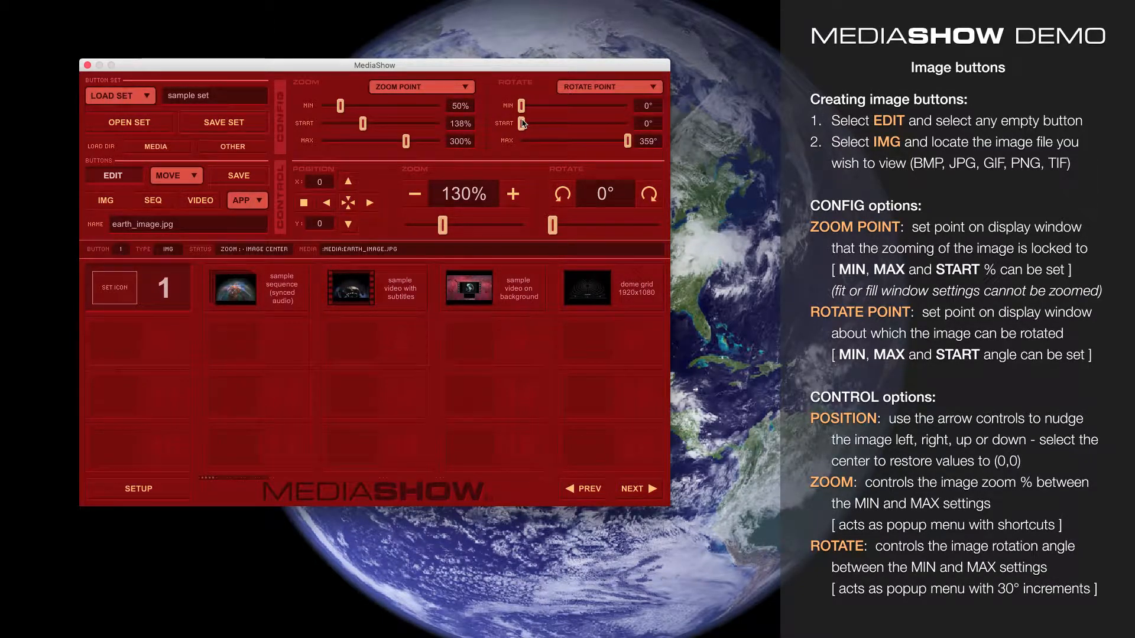
{"action": "mouse_move", "coordinate": [523, 123]}
{"action": "left_mouse_down"}
{"action": "mouse_move", "coordinate": [624, 124]}
{"action": "mouse_move", "coordinate": [521, 125]}
{"action": "left_mouse_up"}
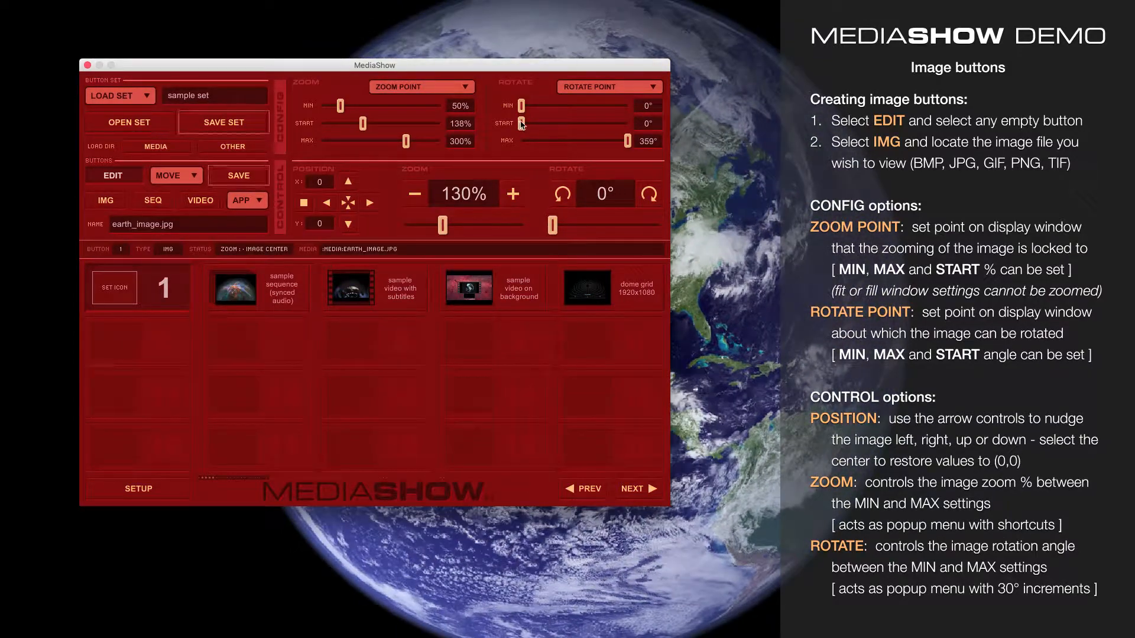
Set the zoom point to window left and the starting zoom to 106%.
{"action": "left_click", "coordinate": [435, 89]}
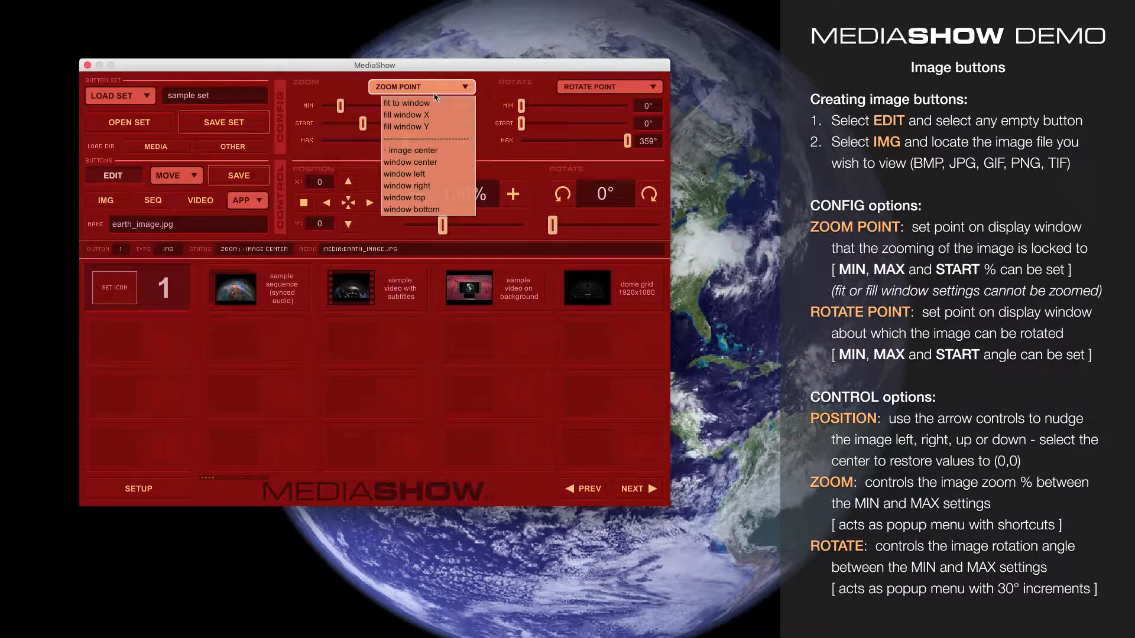
{"action": "left_click", "coordinate": [427, 174]}
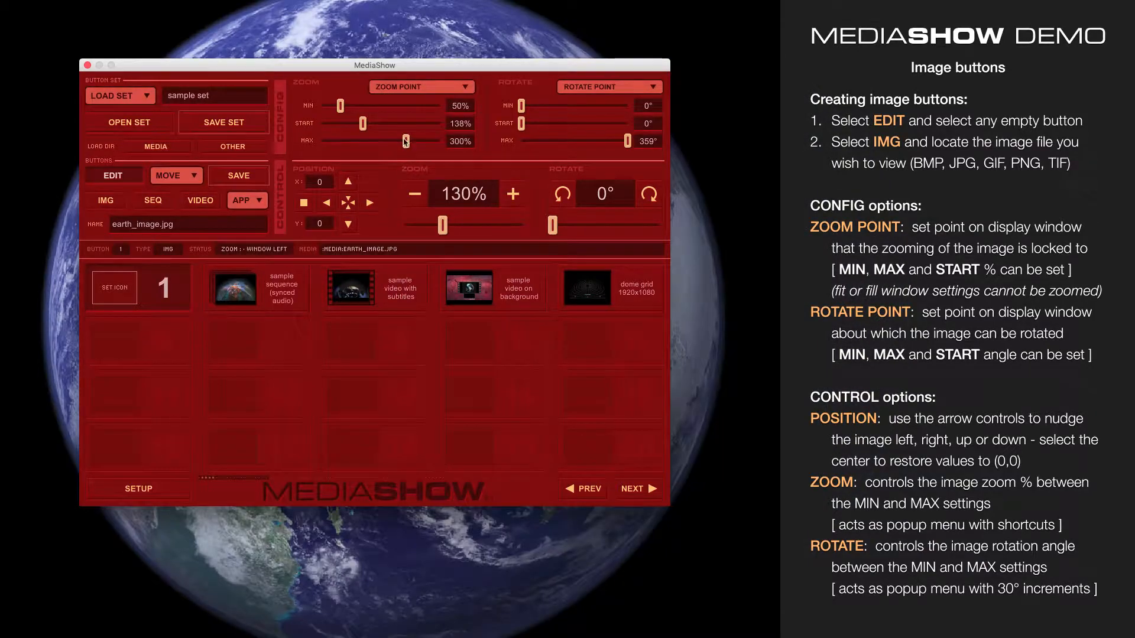
{"action": "left_click_drag", "start_coordinate": [365, 124], "coordinate": [348, 124]}
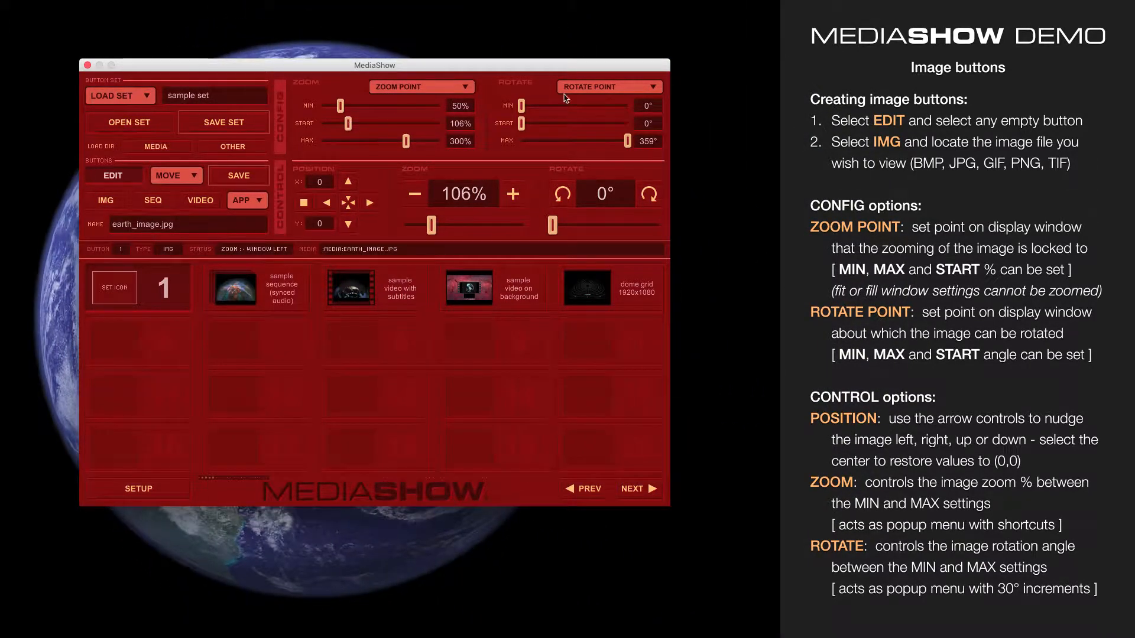
Test the starting rotation about the window center and about the image center, ending at 0°.
{"action": "left_click", "coordinate": [618, 88]}
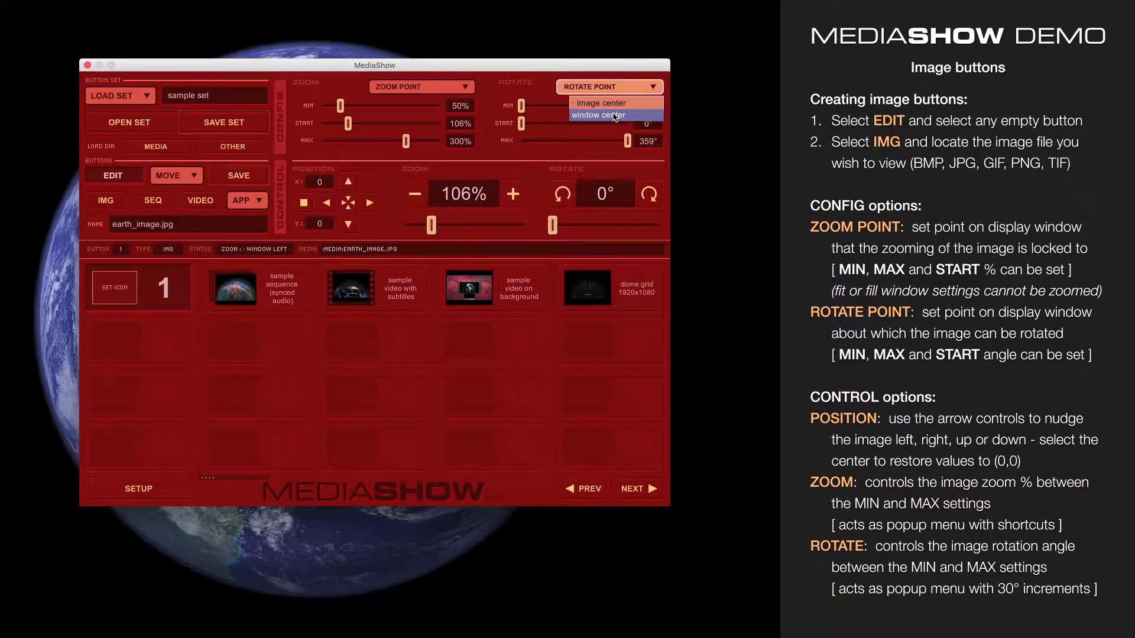
{"action": "left_click", "coordinate": [615, 116]}
{"action": "mouse_move", "coordinate": [522, 124]}
{"action": "left_mouse_down"}
{"action": "mouse_move", "coordinate": [623, 126]}
{"action": "mouse_move", "coordinate": [520, 126]}
{"action": "left_mouse_up"}
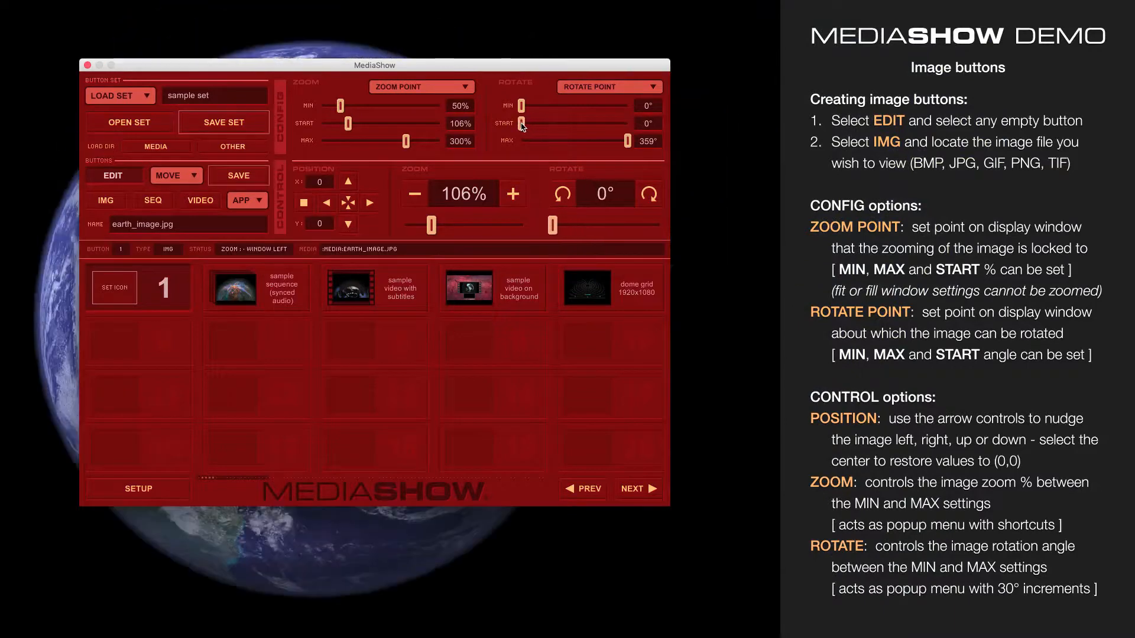
{"action": "left_click", "coordinate": [582, 88]}
{"action": "left_click", "coordinate": [582, 104]}
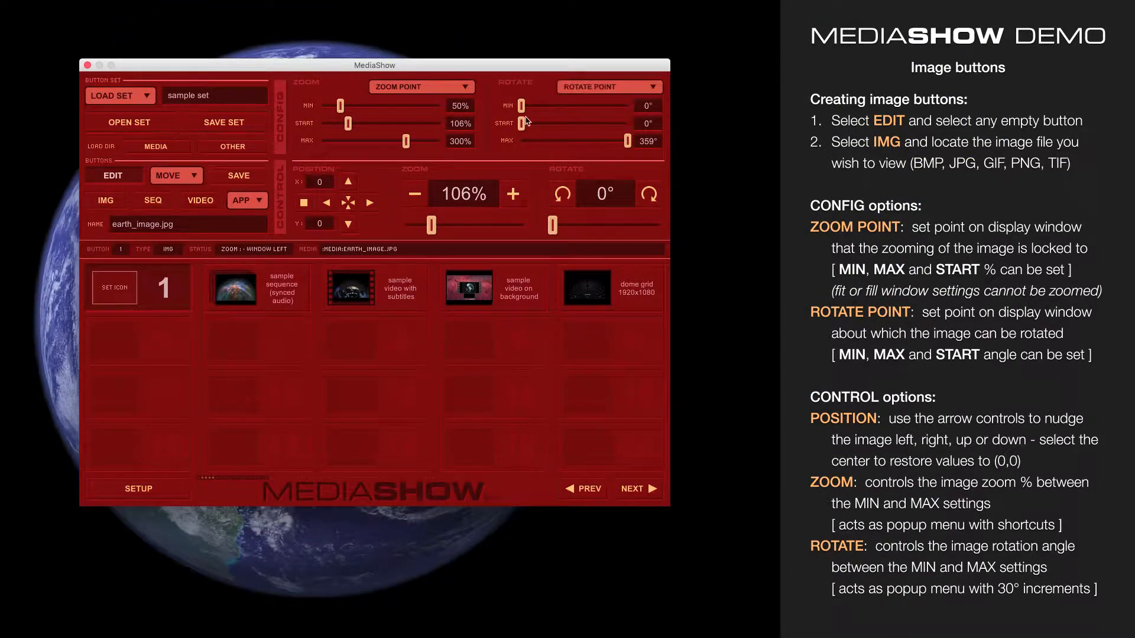
{"action": "mouse_move", "coordinate": [520, 122]}
{"action": "left_mouse_down"}
{"action": "mouse_move", "coordinate": [578, 123]}
{"action": "mouse_move", "coordinate": [513, 123]}
{"action": "left_mouse_up"}
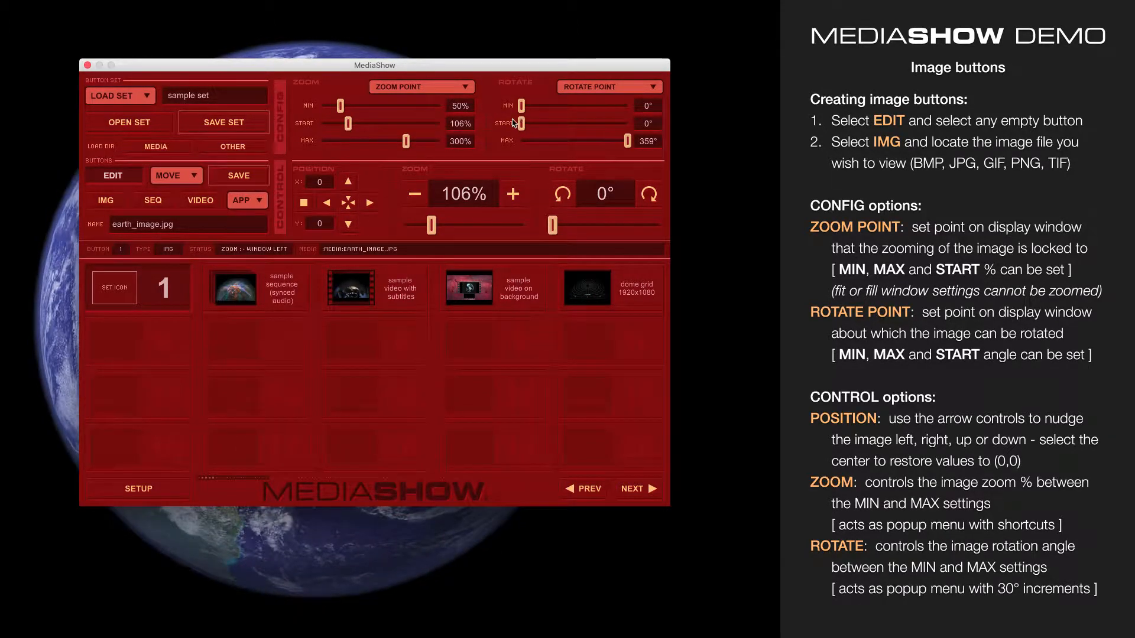
Set the zoom point to image center and create the icon for button 1.
{"action": "left_click", "coordinate": [438, 92]}
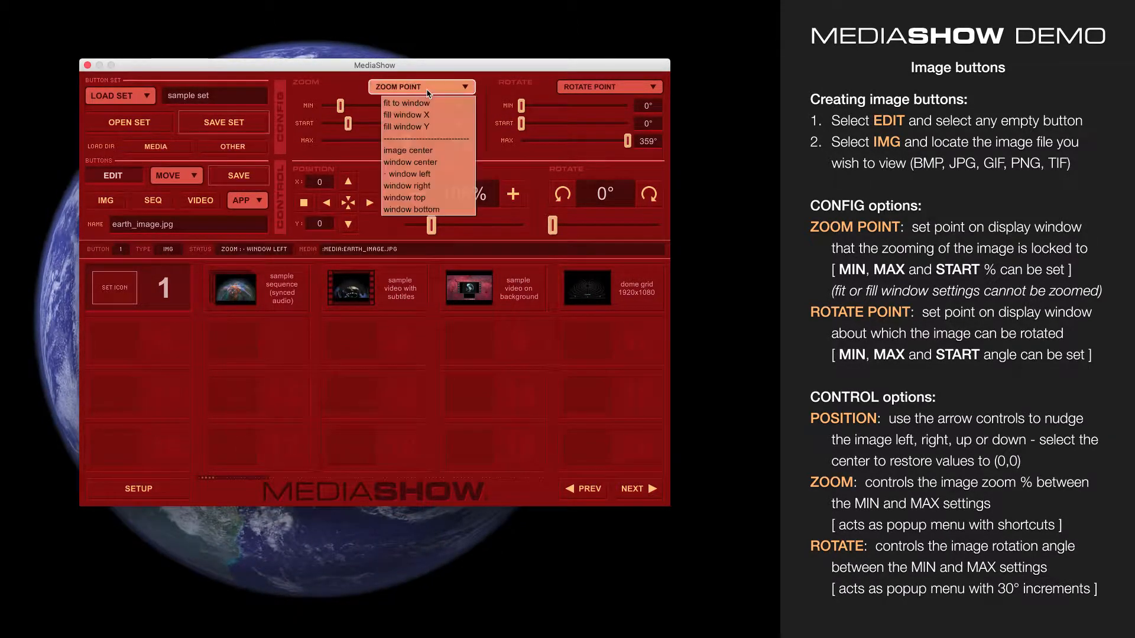
{"action": "left_click", "coordinate": [423, 150]}
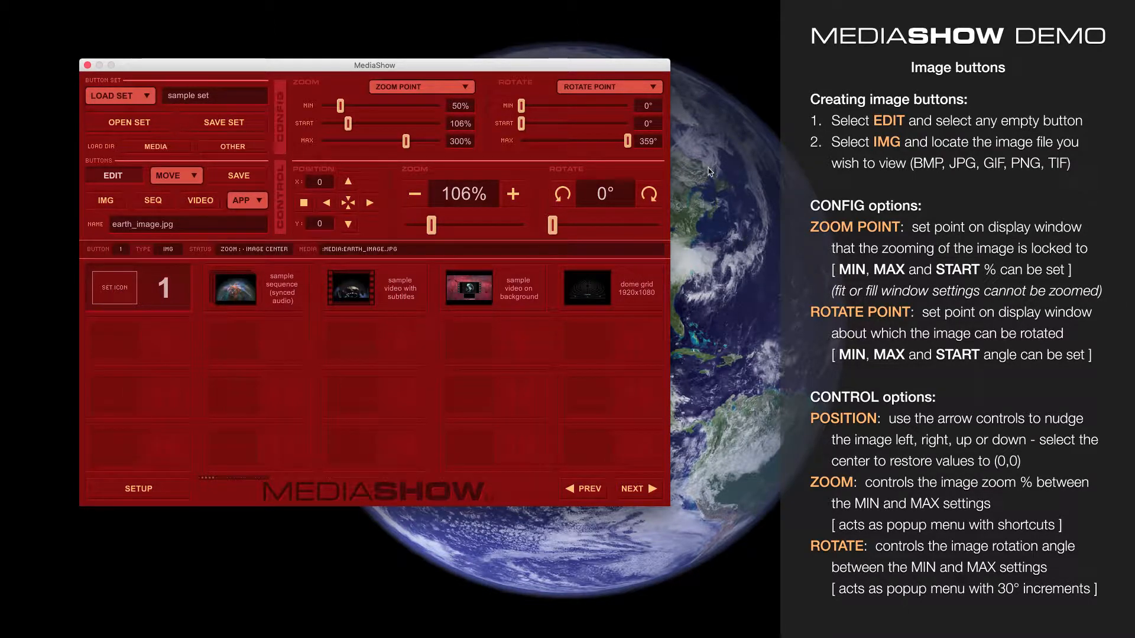
{"action": "left_click", "coordinate": [111, 290]}
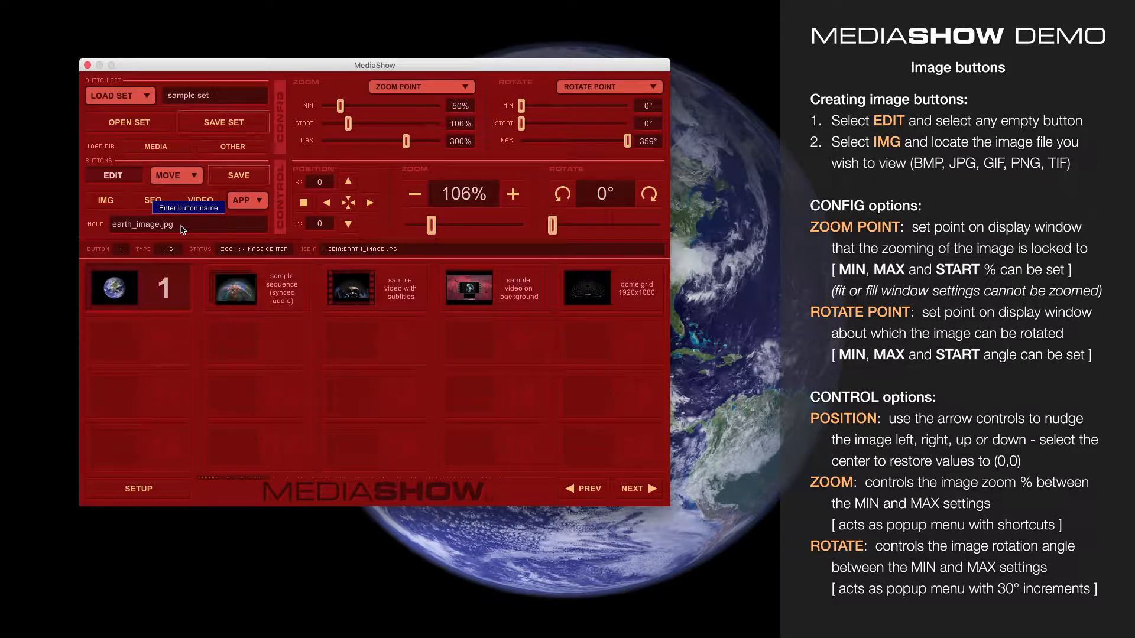
Rename button 1 as "Blue Planet" and save the button.
{"action": "left_click_drag", "start_coordinate": [185, 228], "coordinate": [111, 227]}
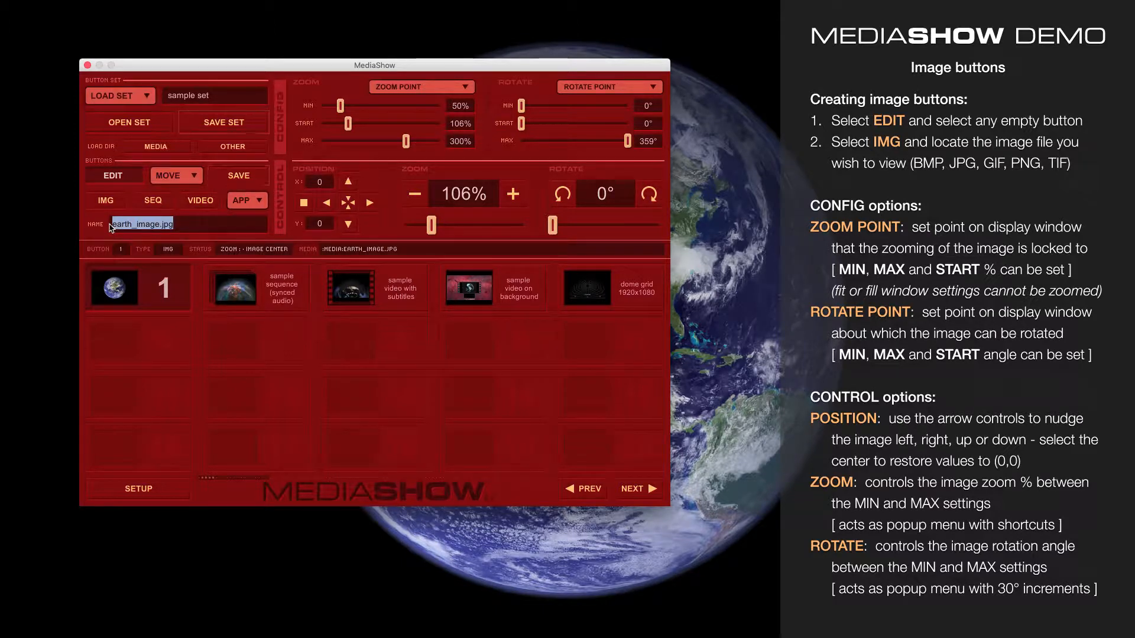
{"action": "type", "text": "Blue Planet"}
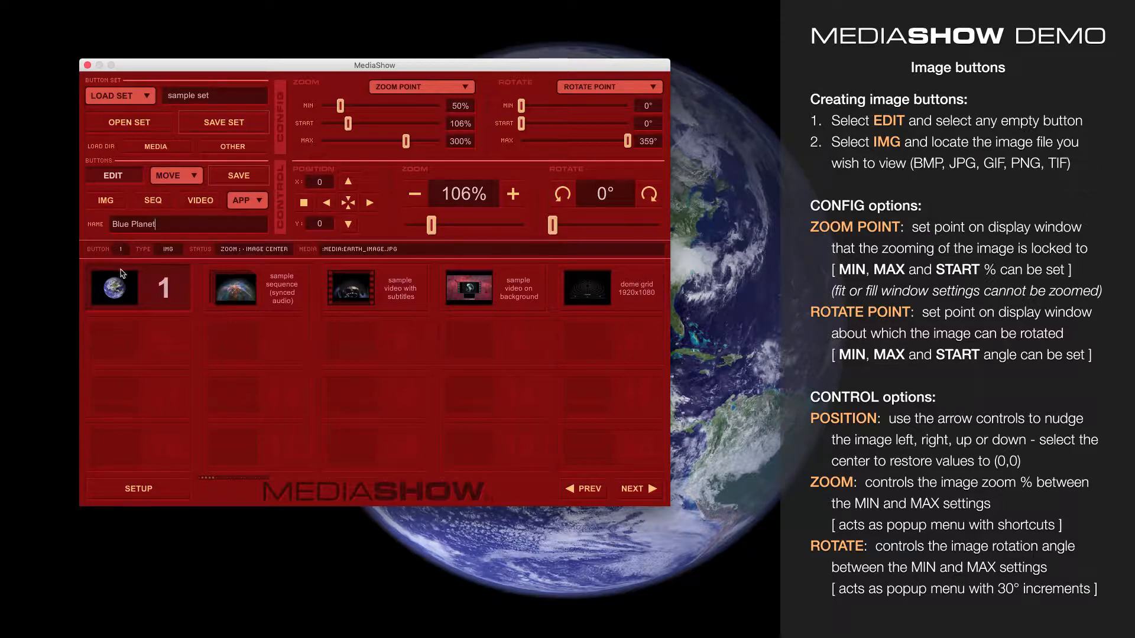
{"action": "left_click", "coordinate": [248, 176]}
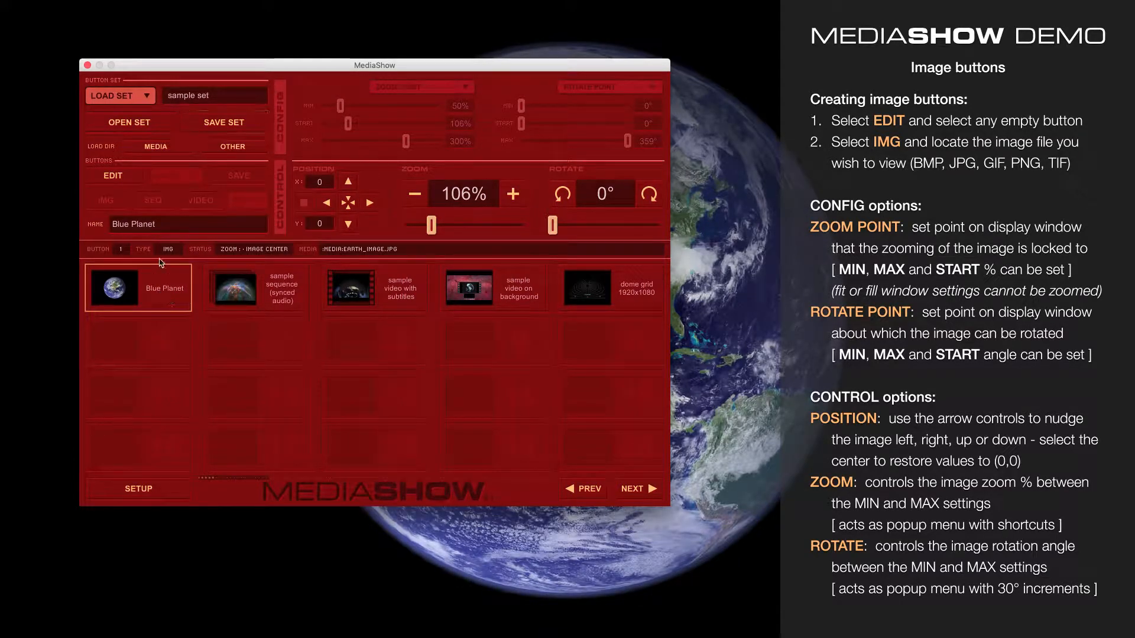
Save the button set and adjust the image's zoom and rotation, ending at 98% and 0°.
{"action": "left_click", "coordinate": [251, 124]}
{"action": "mouse_move", "coordinate": [431, 225]}
{"action": "left_mouse_down"}
{"action": "mouse_move", "coordinate": [413, 225]}
{"action": "mouse_move", "coordinate": [525, 226]}
{"action": "mouse_move", "coordinate": [444, 226]}
{"action": "left_mouse_up"}
{"action": "mouse_move", "coordinate": [554, 226]}
{"action": "left_mouse_down"}
{"action": "mouse_move", "coordinate": [661, 226]}
{"action": "mouse_move", "coordinate": [542, 227]}
{"action": "left_mouse_up"}
{"action": "mouse_move", "coordinate": [445, 226]}
{"action": "left_mouse_down"}
{"action": "mouse_move", "coordinate": [421, 226]}
{"action": "mouse_move", "coordinate": [473, 226]}
{"action": "mouse_move", "coordinate": [428, 227]}
{"action": "left_mouse_up"}
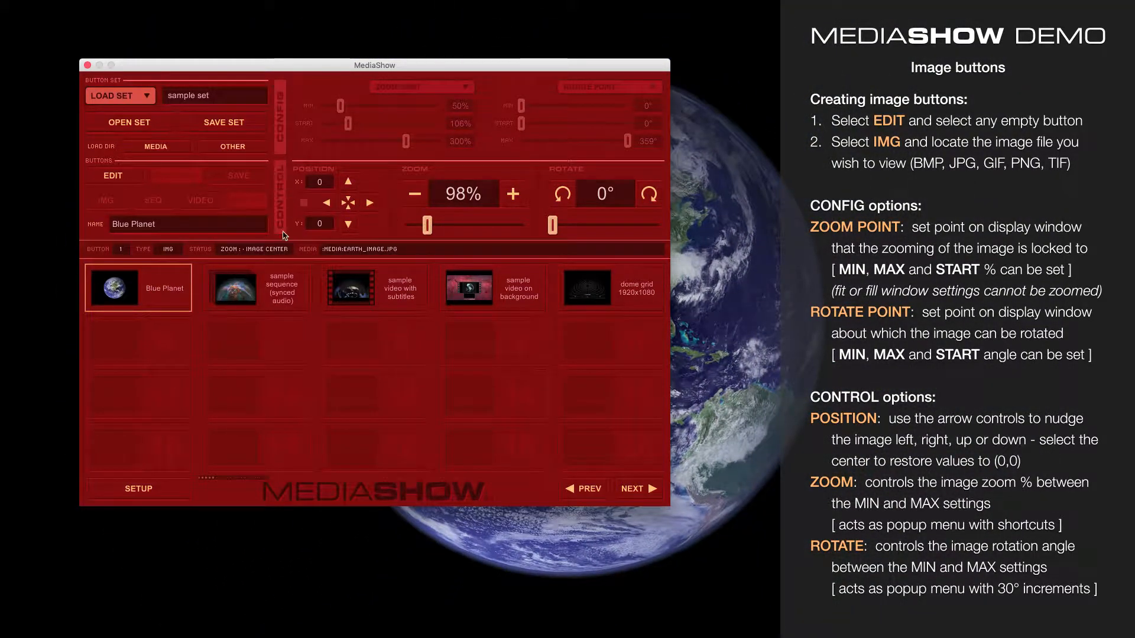
Nudge the image right and down to X 330, Y 80, and restore it to the center position.
{"action": "left_click", "coordinate": [369, 203]}
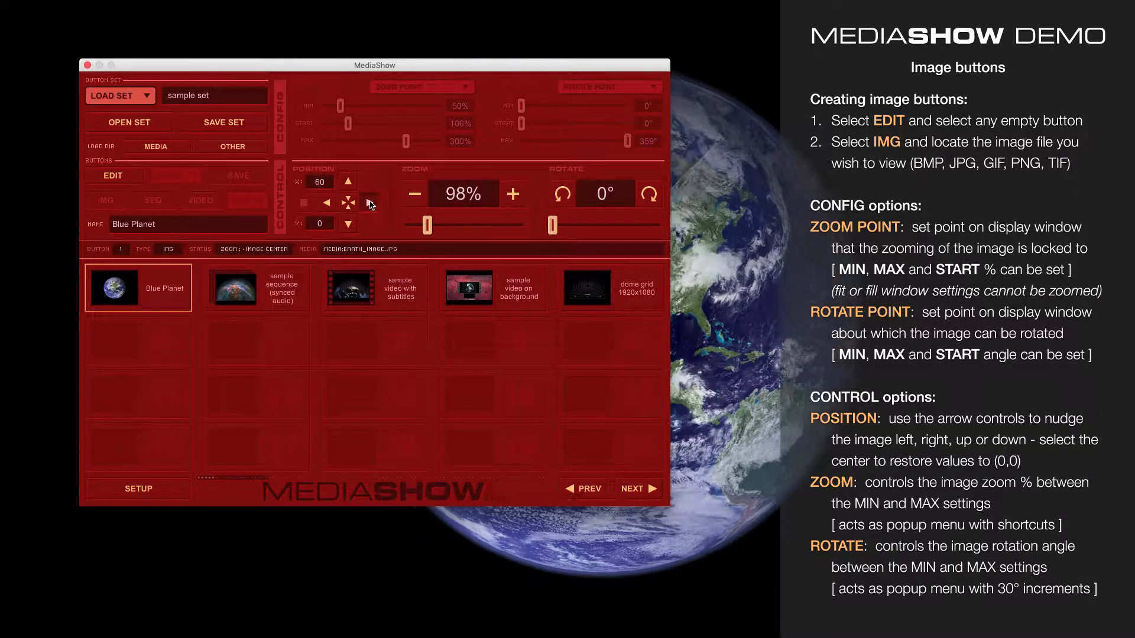
{"action": "left_click", "coordinate": [349, 223]}
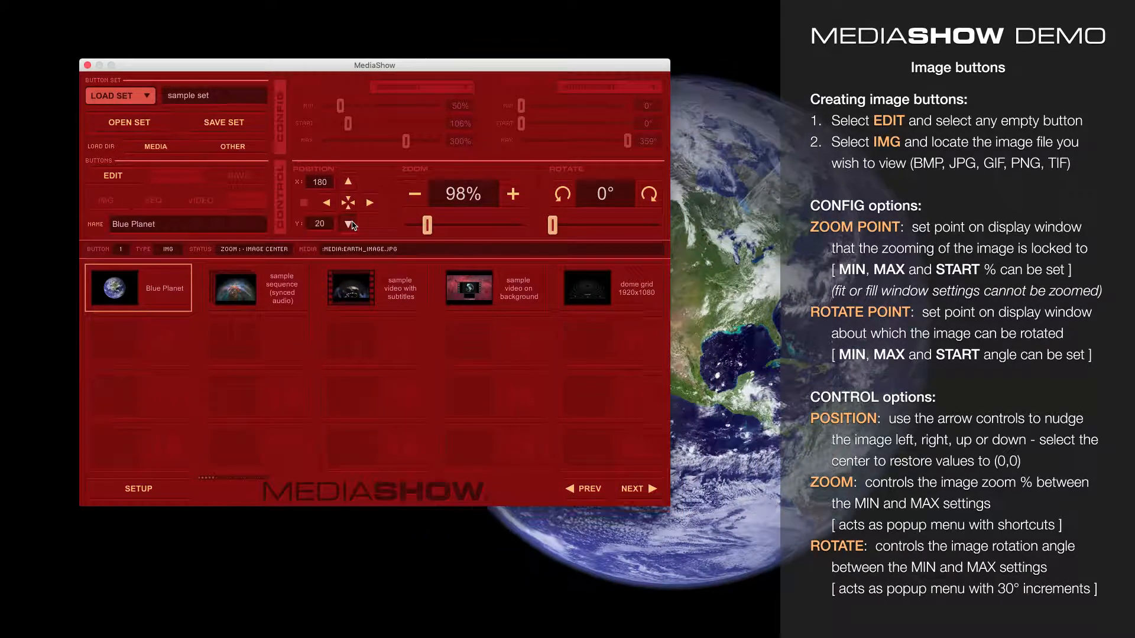
{"action": "left_click", "coordinate": [370, 203]}
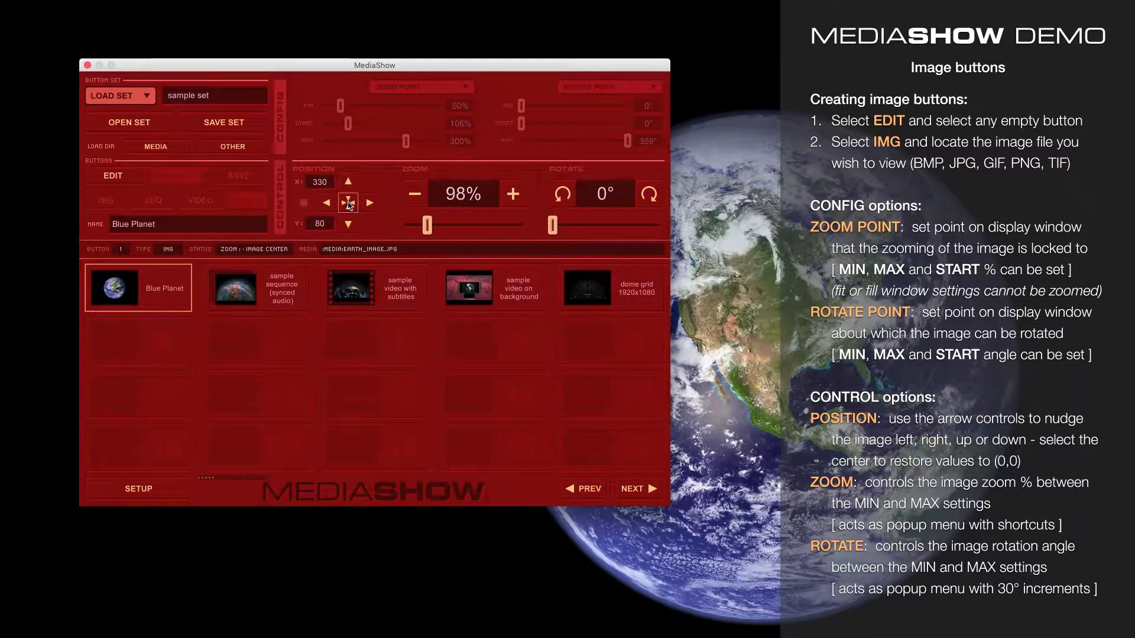
{"action": "left_click", "coordinate": [349, 203]}
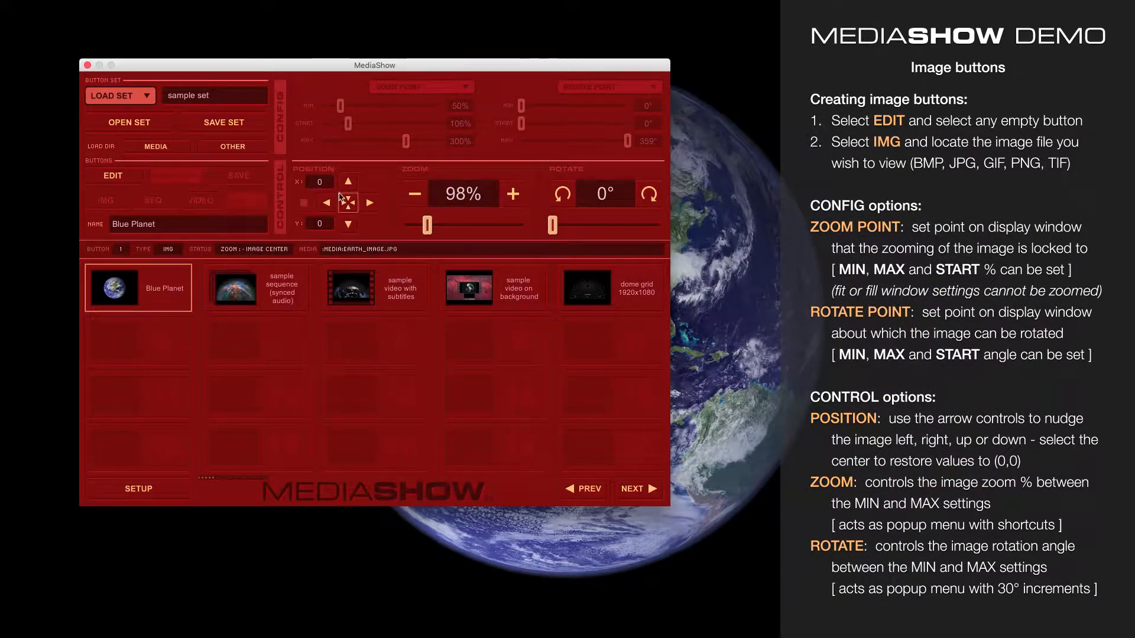
Set the image position to X 100 and Y 100, and restore it to the center.
{"action": "left_click", "coordinate": [302, 187]}
{"action": "type", "text": "100"}
{"action": "key", "text": "Tab"}
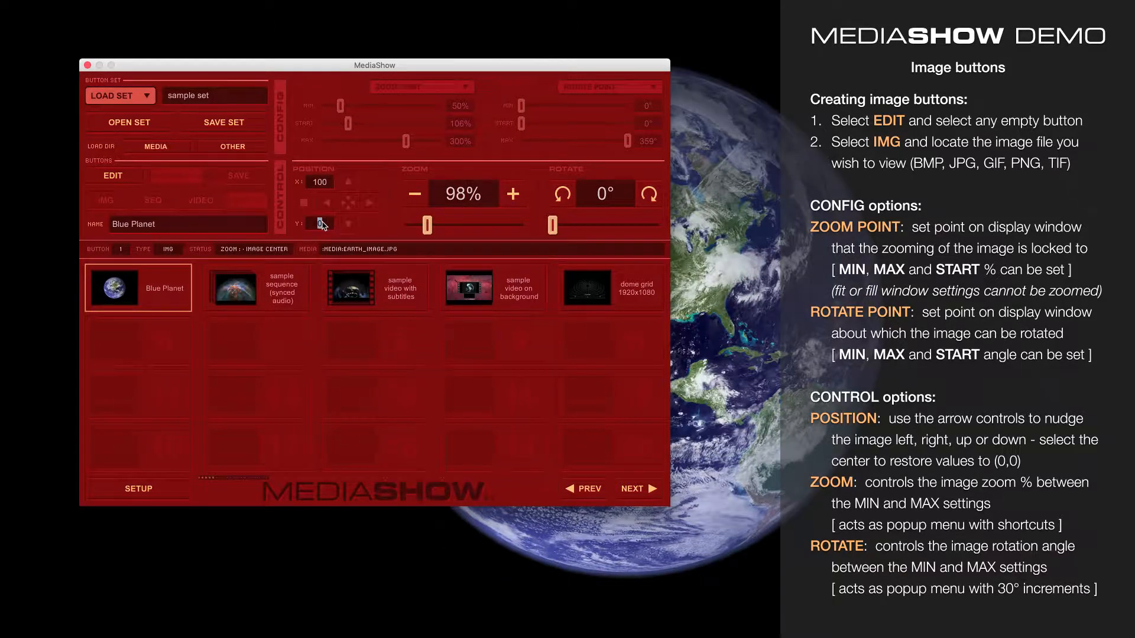
{"action": "type", "text": "100"}
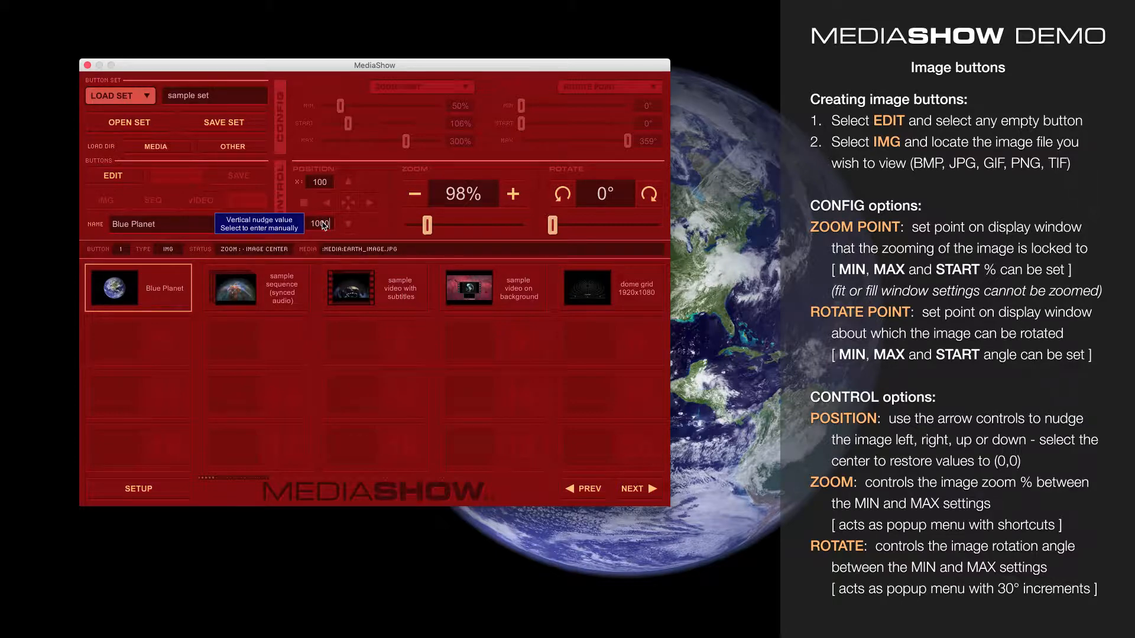
{"action": "key", "text": "Return"}
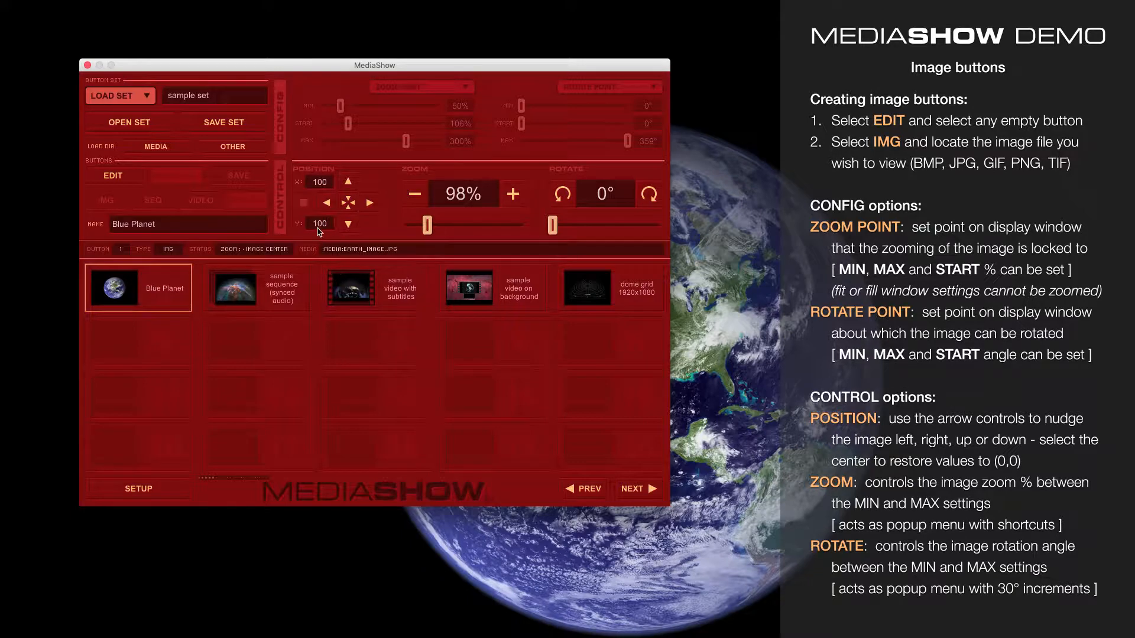
{"action": "left_click", "coordinate": [349, 203]}
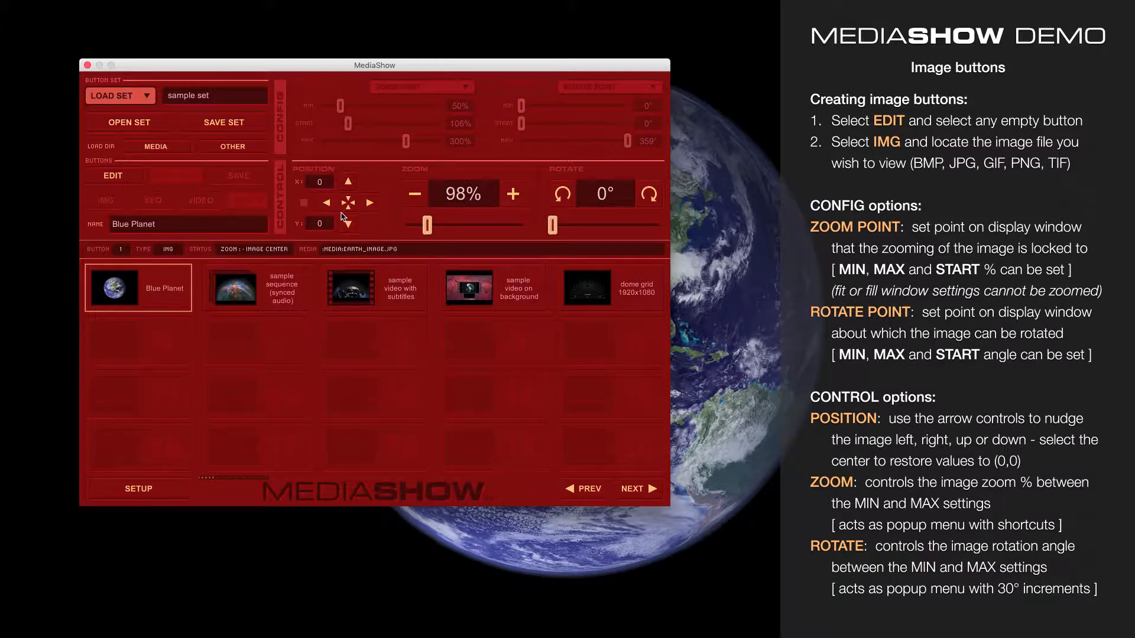
Test decreasing and increasing the image zoom between 68% and 170%, ending at 131%.
{"action": "left_click", "coordinate": [415, 194]}
{"action": "left_click", "coordinate": [416, 194]}
{"action": "left_click", "coordinate": [416, 195]}
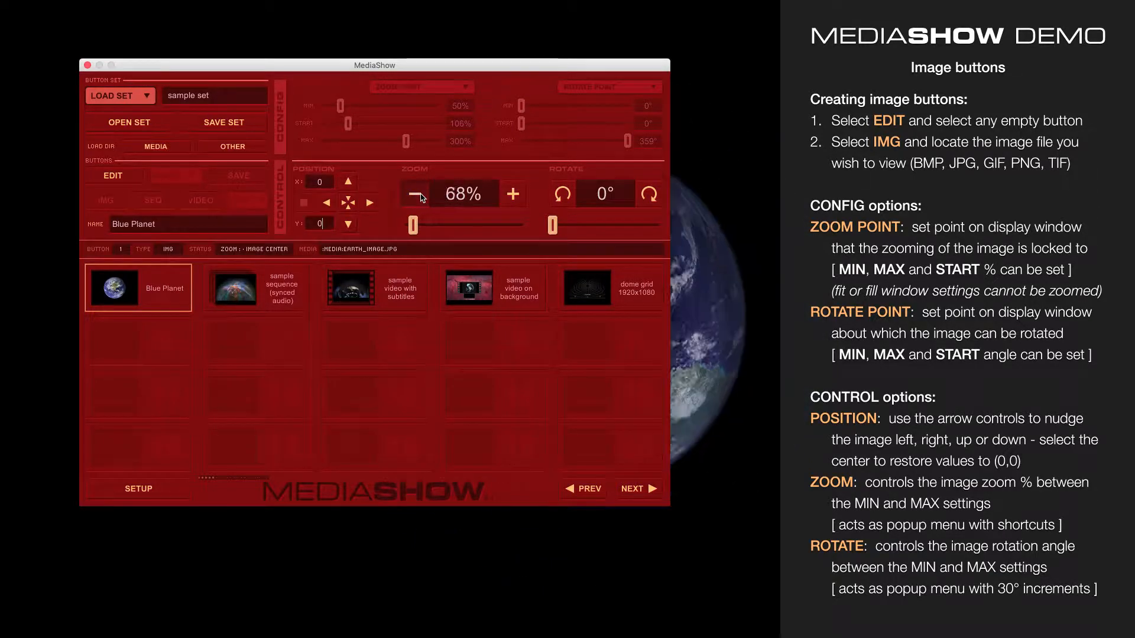
{"action": "left_click", "coordinate": [511, 194]}
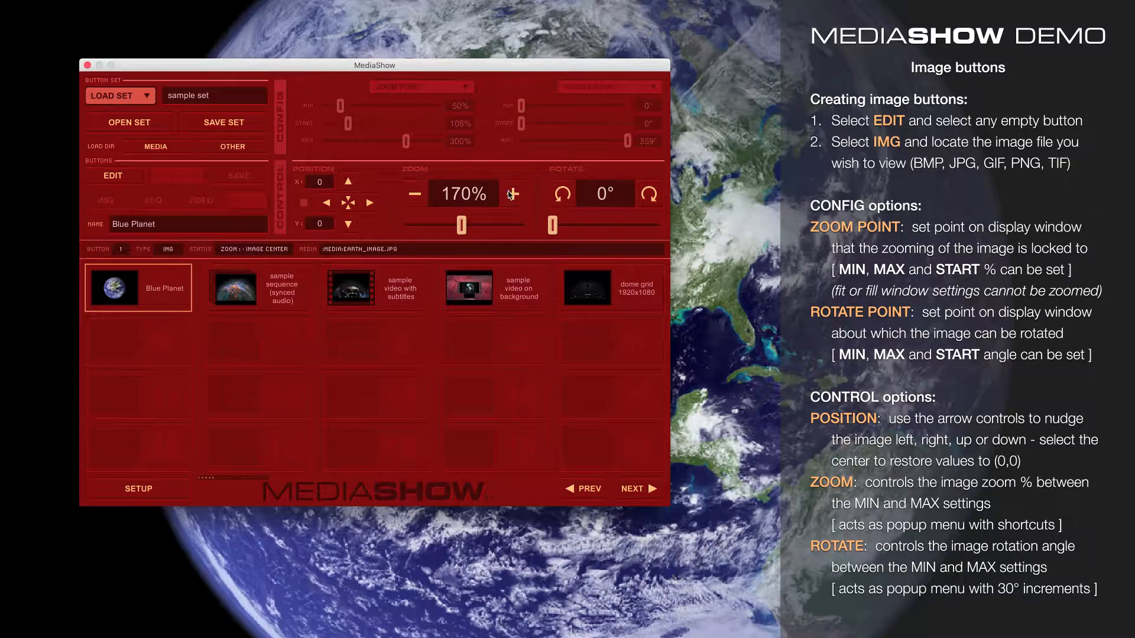
{"action": "left_click", "coordinate": [415, 194]}
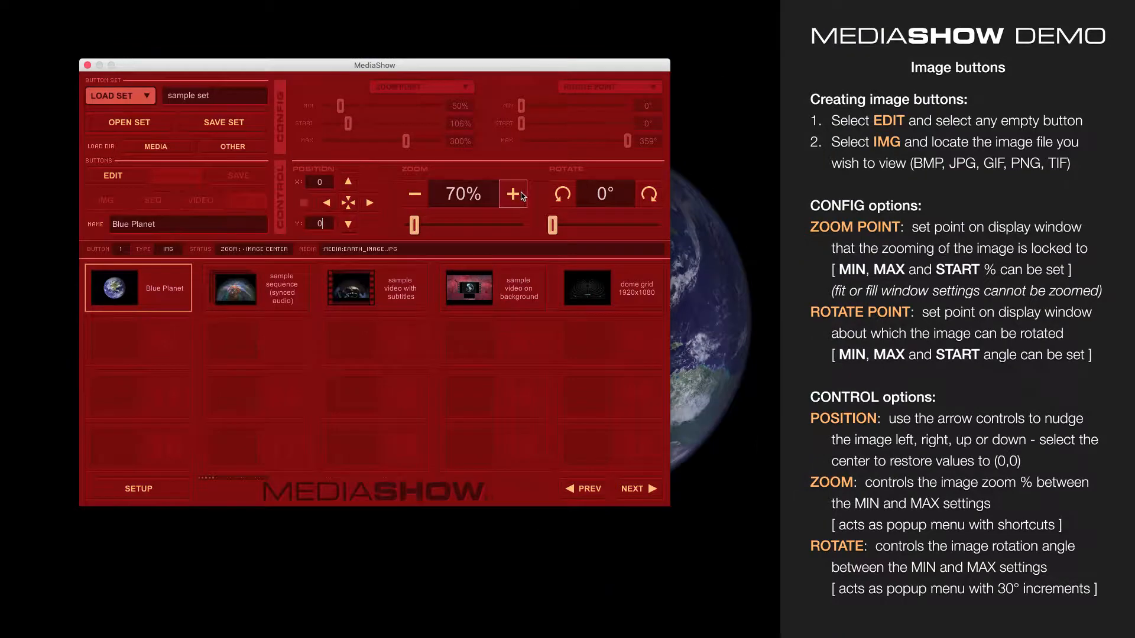
{"action": "left_click", "coordinate": [522, 196]}
{"action": "left_click_drag", "start_coordinate": [429, 225], "coordinate": [435, 226]}
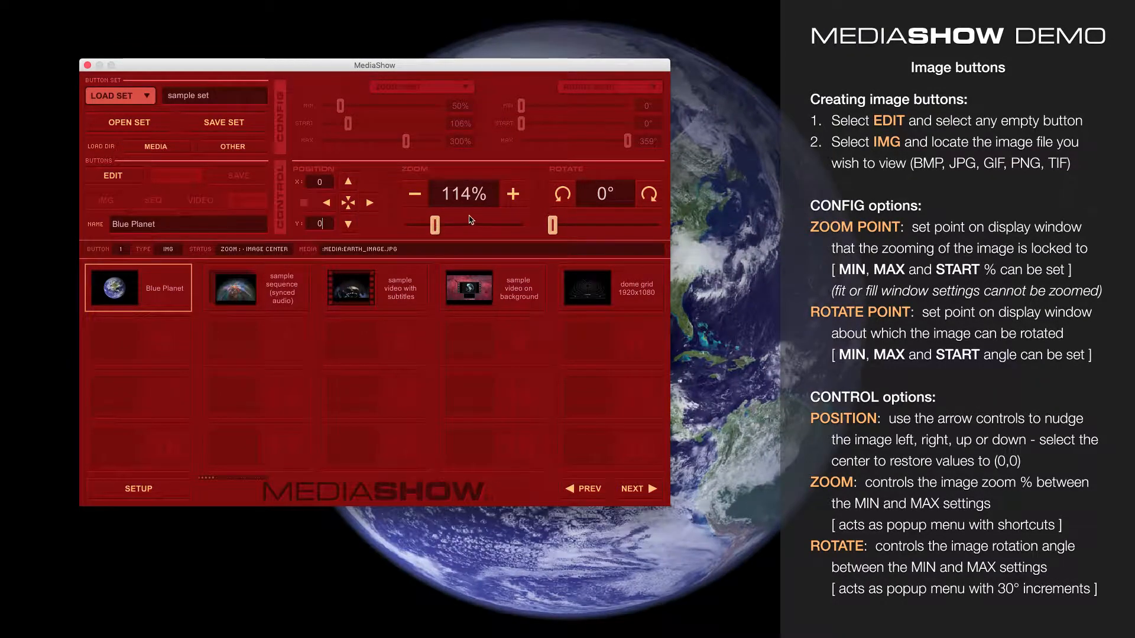
{"action": "left_click", "coordinate": [513, 195]}
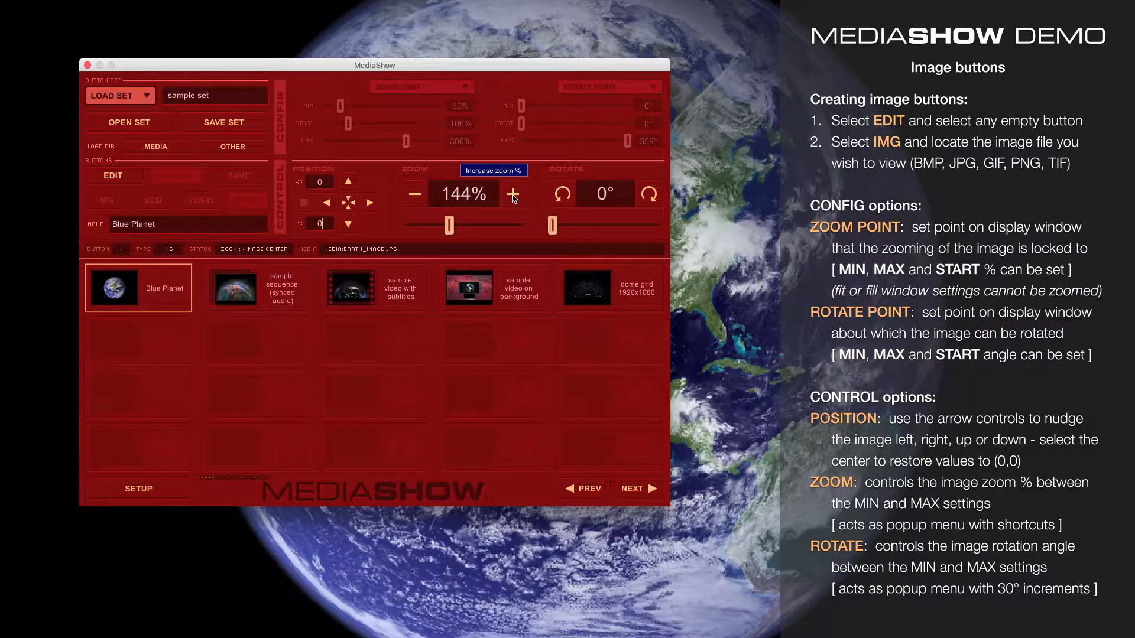
{"action": "left_click", "coordinate": [418, 197]}
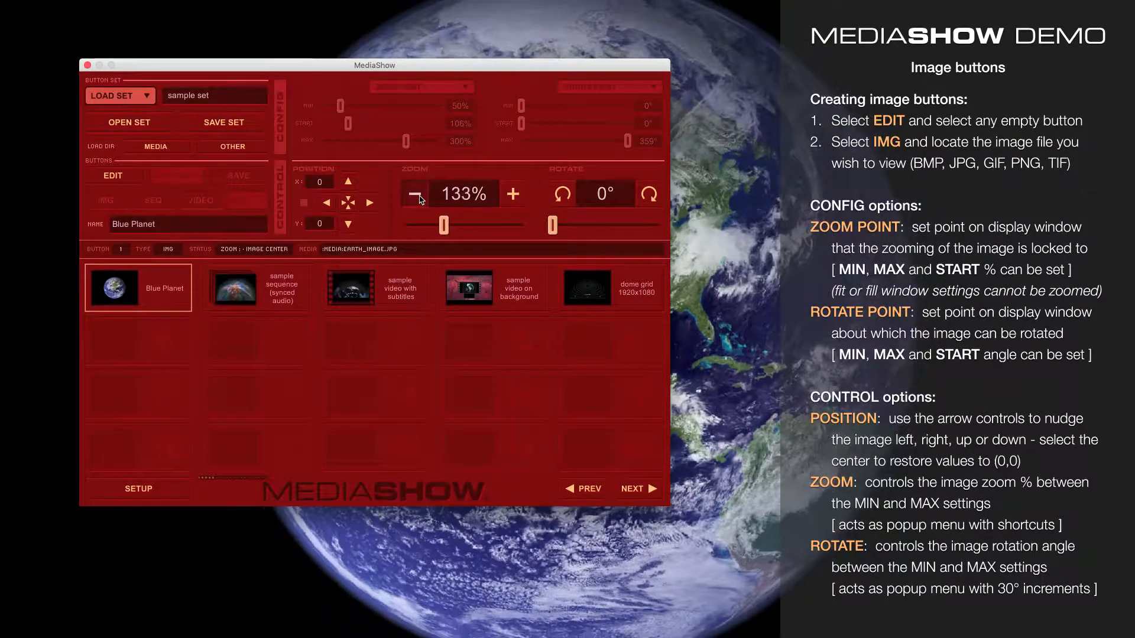
Rotate the image clockwise and counterclockwise, ending at 47°.
{"action": "left_click", "coordinate": [648, 194]}
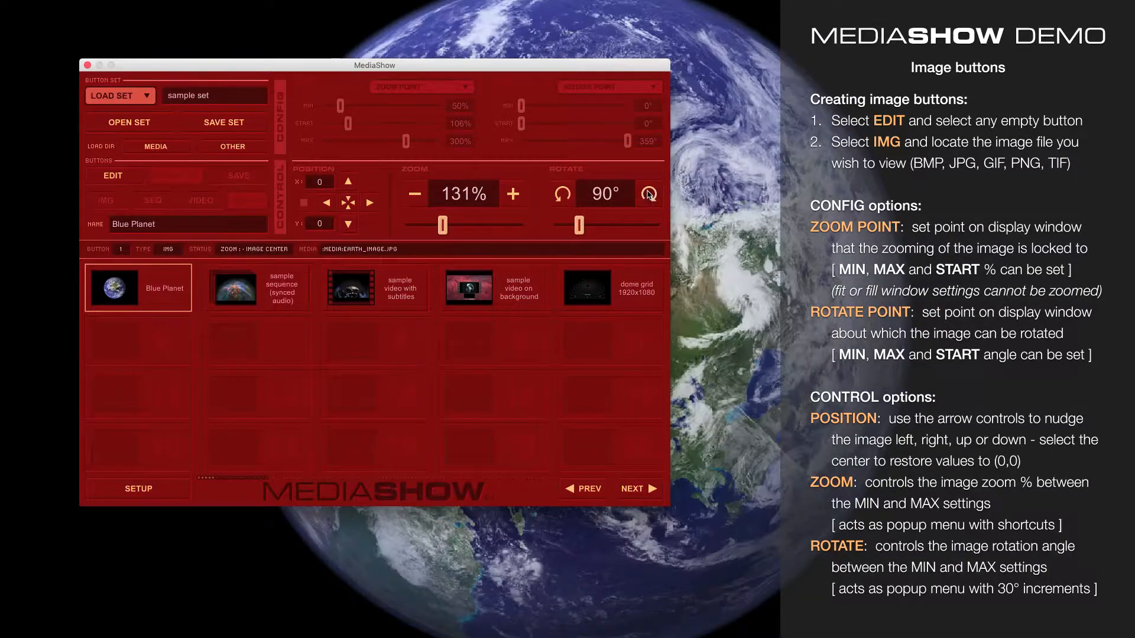
{"action": "left_click", "coordinate": [648, 195]}
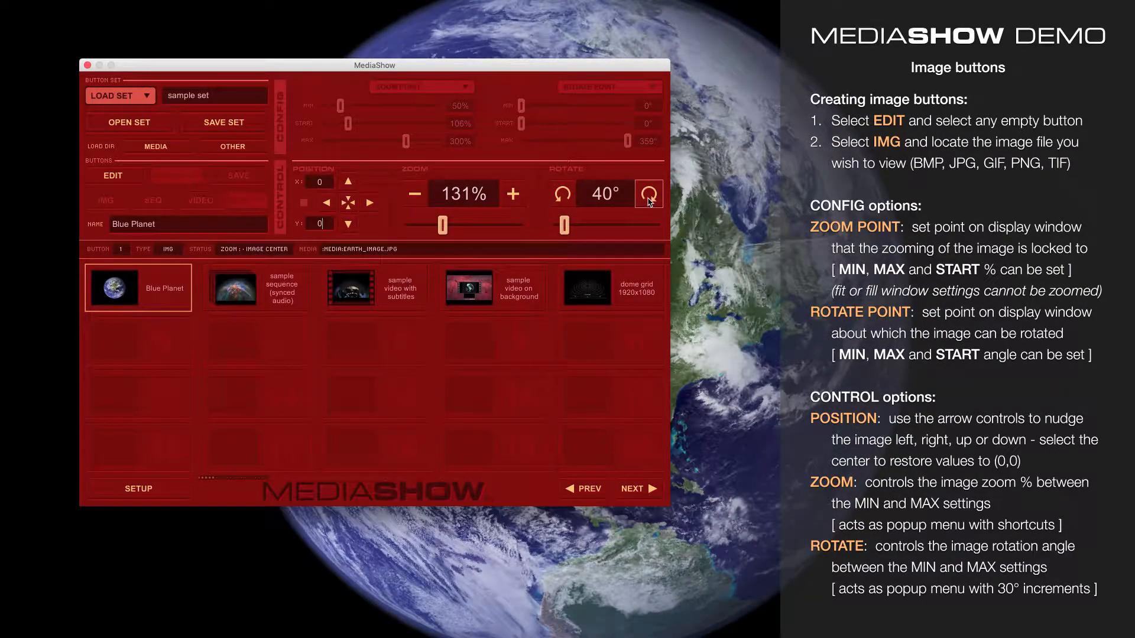
{"action": "left_click", "coordinate": [649, 199]}
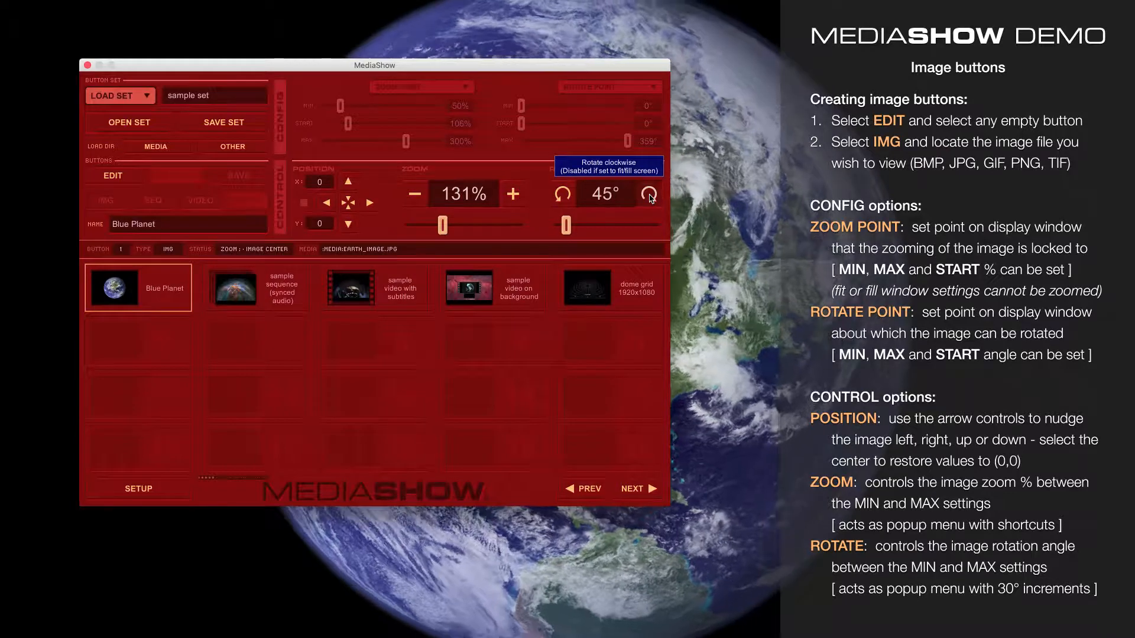
{"action": "left_click", "coordinate": [566, 198]}
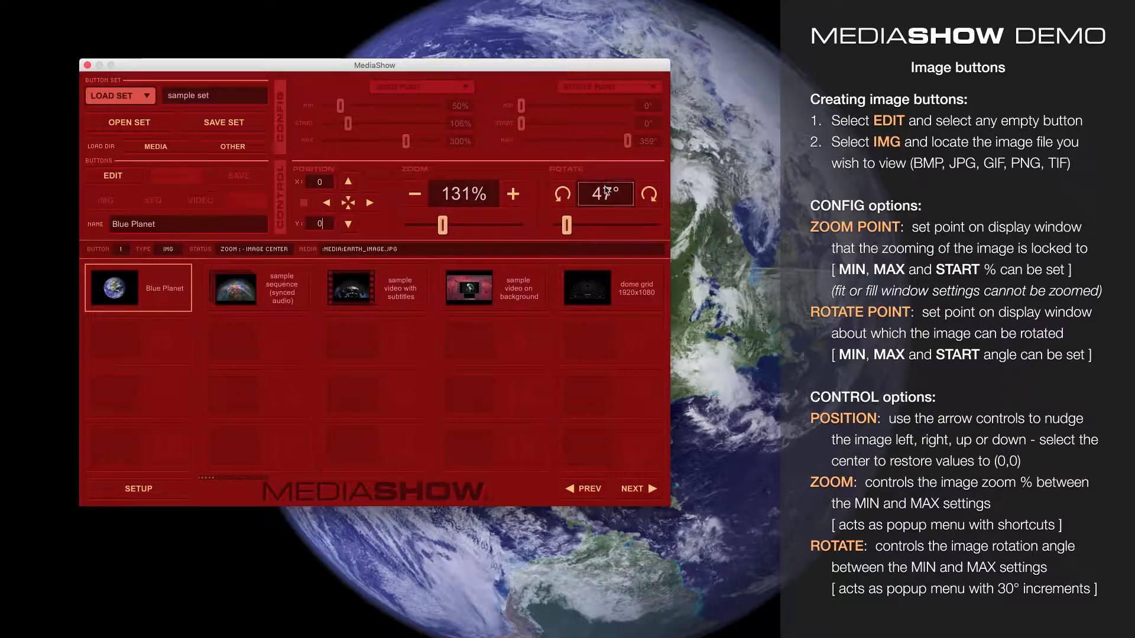
Apply the start zoom, fill window X and full size zoom presets in turn, ending at full size.
{"action": "left_click", "coordinate": [473, 195]}
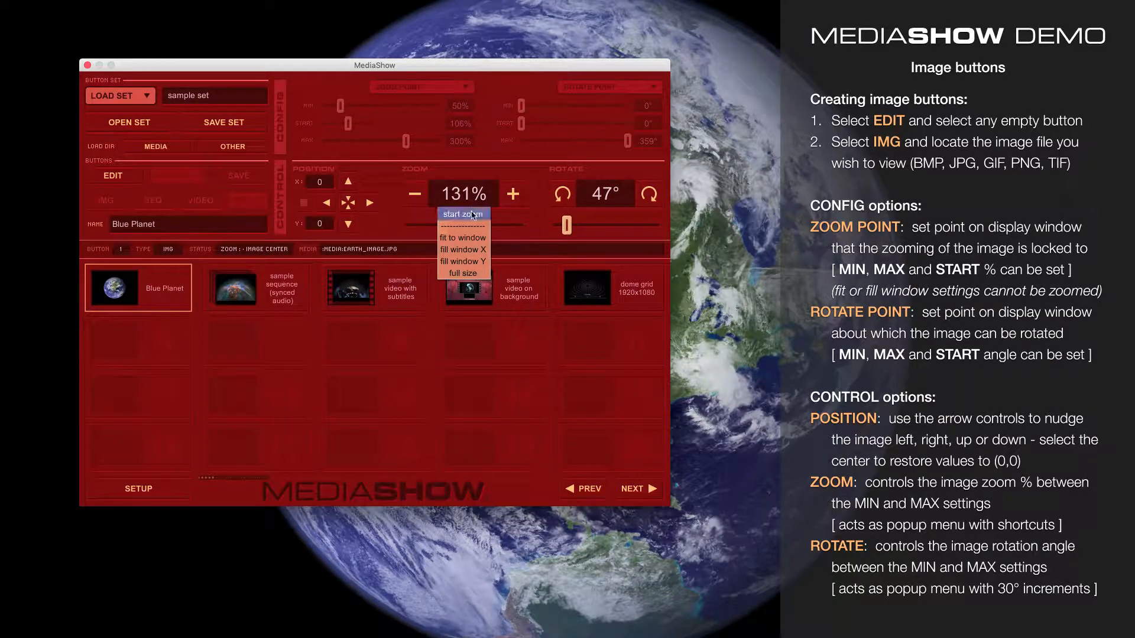
{"action": "left_click", "coordinate": [474, 215]}
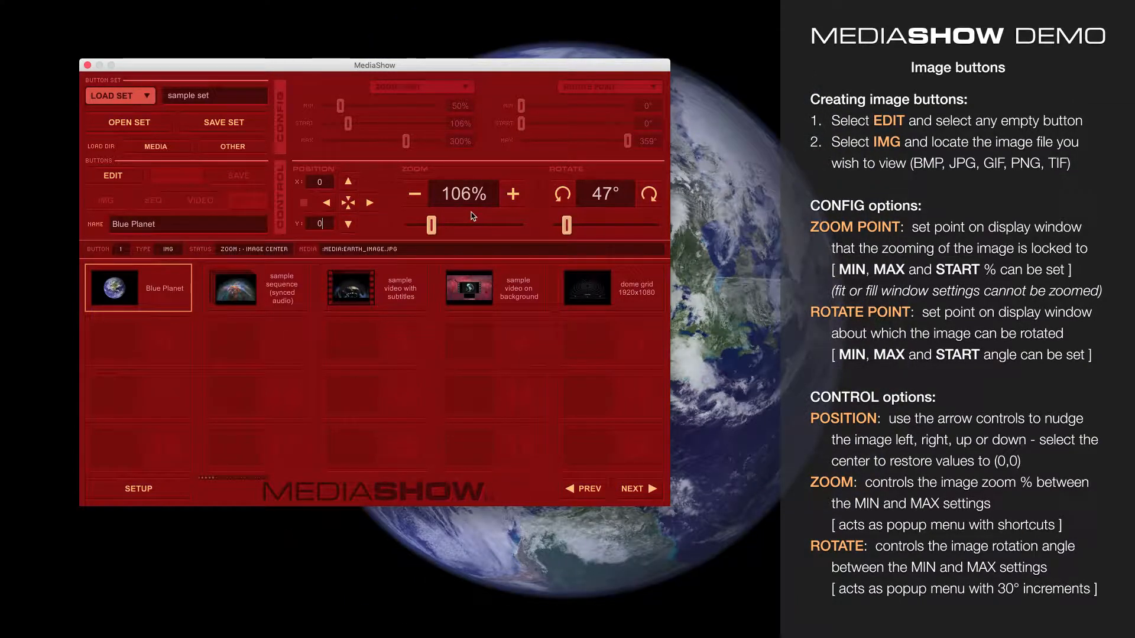
{"action": "left_click", "coordinate": [474, 196]}
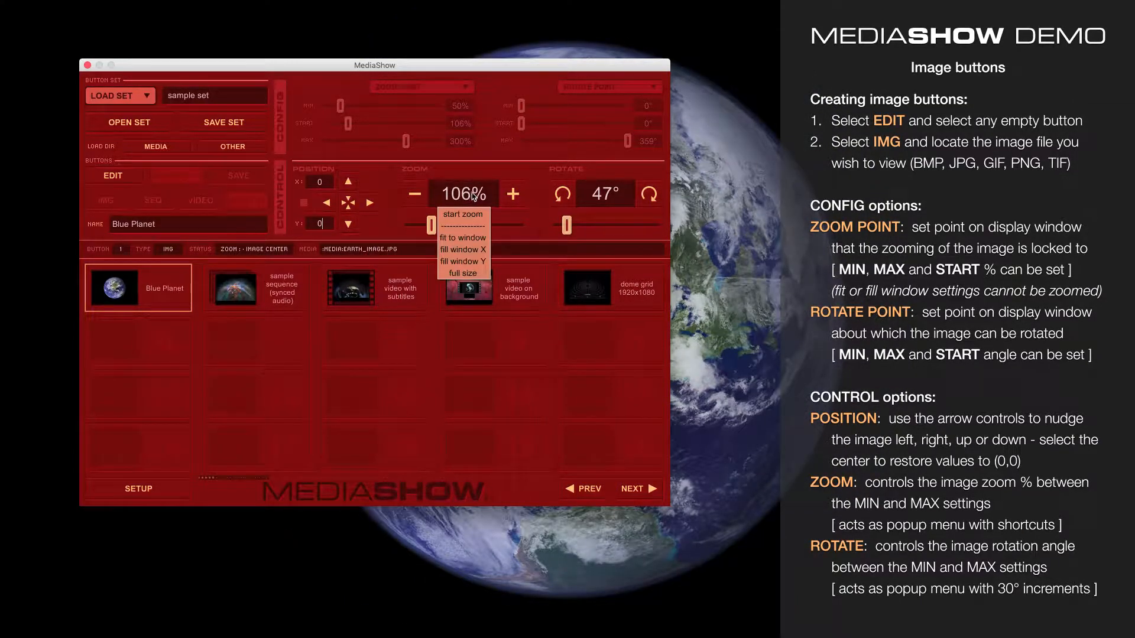
{"action": "left_click", "coordinate": [471, 250]}
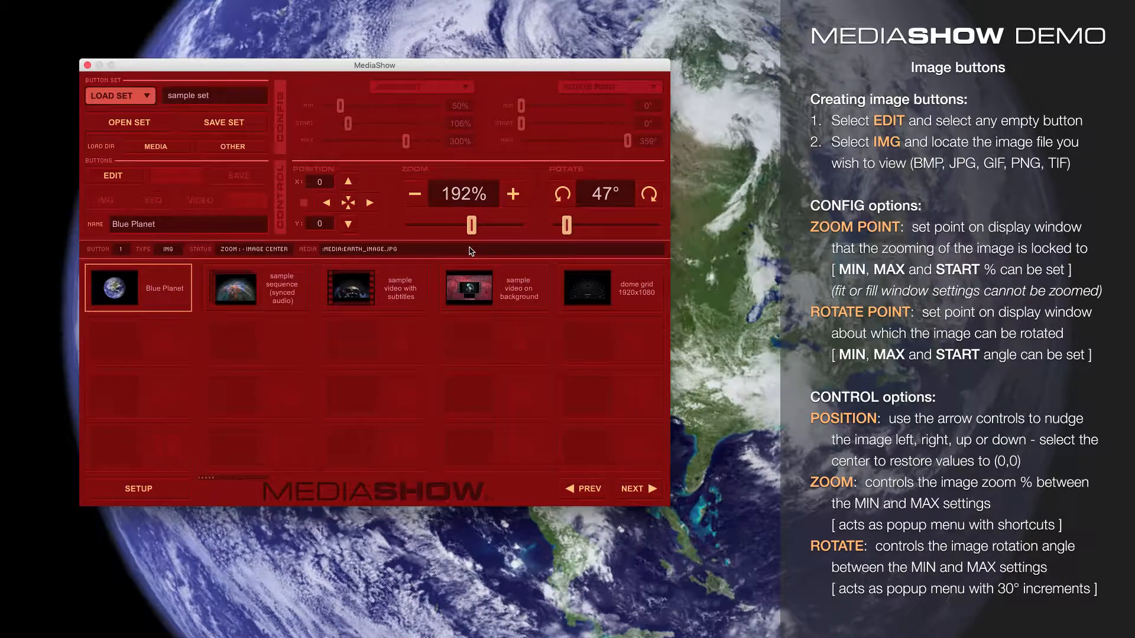
{"action": "left_click", "coordinate": [473, 195]}
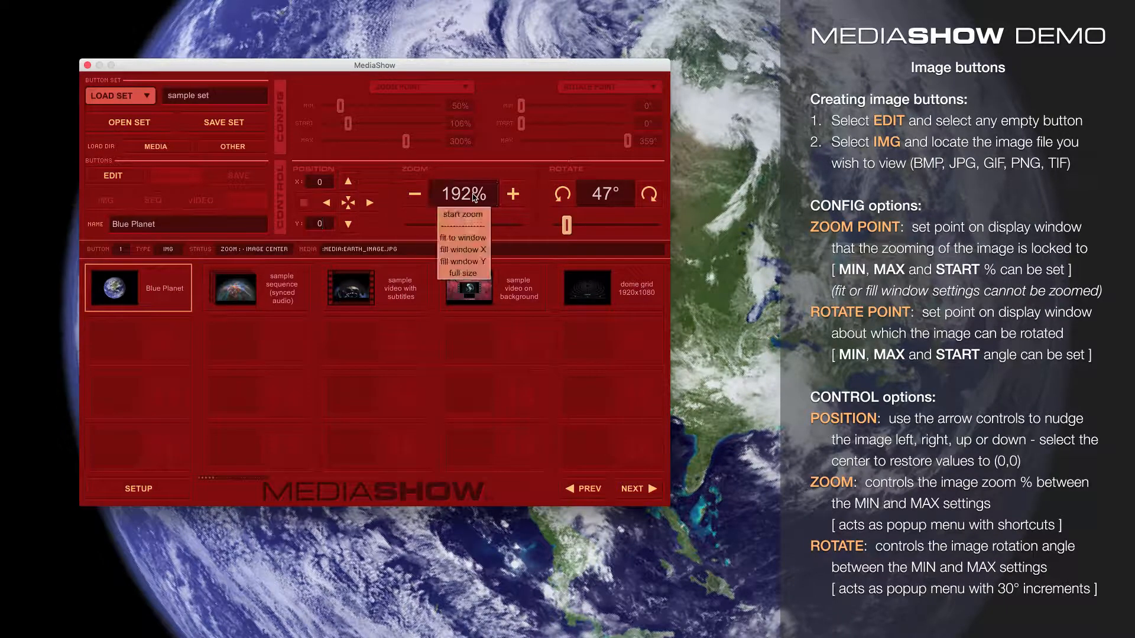
{"action": "left_click", "coordinate": [472, 273]}
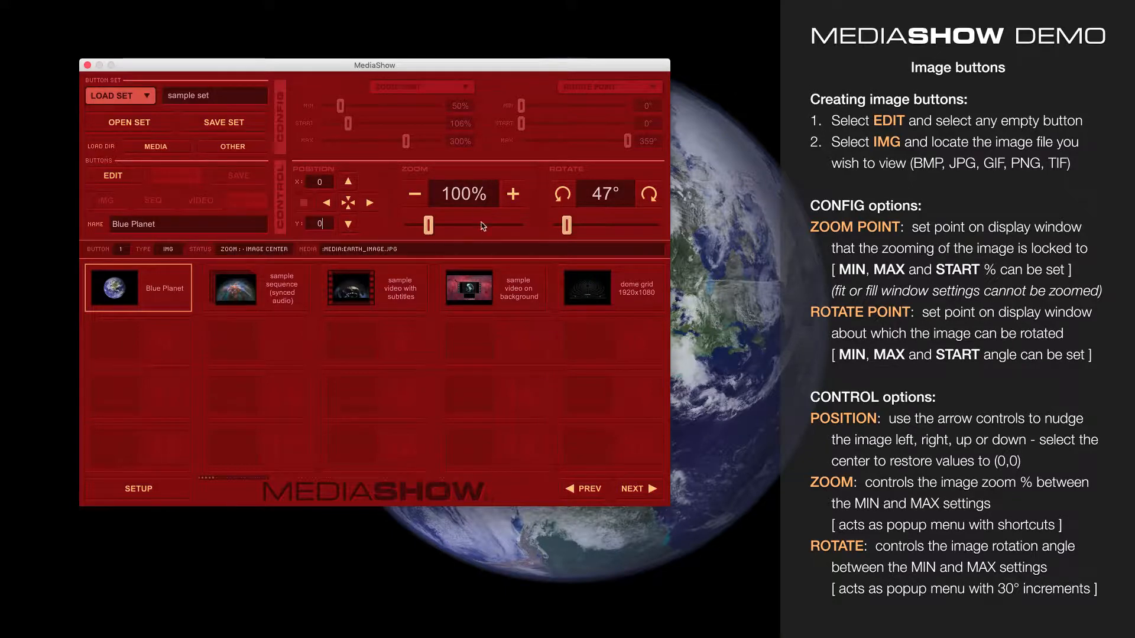
Apply the 30° and 180° rotation presets to the image, and adjust the rotation to 150°.
{"action": "left_click", "coordinate": [614, 200]}
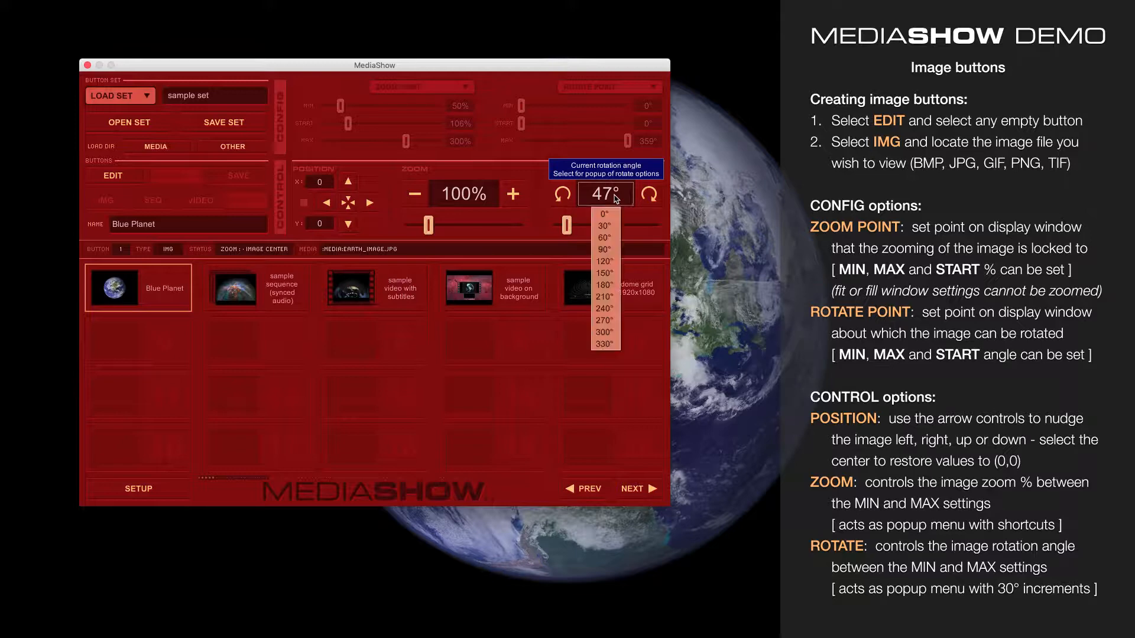
{"action": "left_click", "coordinate": [604, 225]}
{"action": "left_click", "coordinate": [615, 199]}
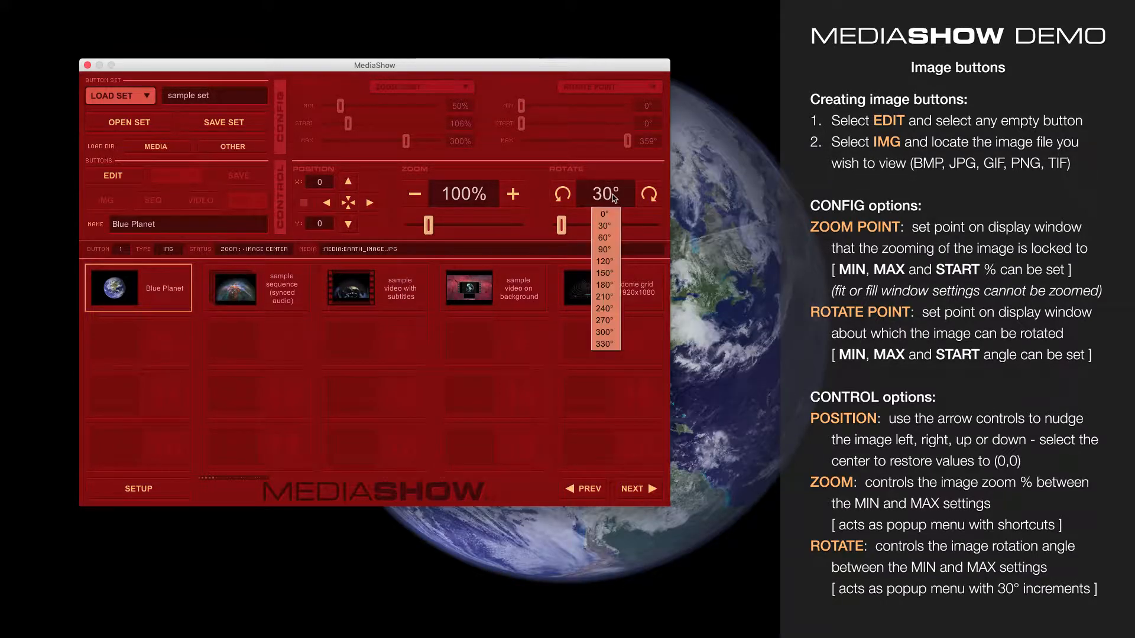
{"action": "left_click", "coordinate": [606, 286]}
{"action": "mouse_move", "coordinate": [605, 225]}
{"action": "left_mouse_down"}
{"action": "mouse_move", "coordinate": [573, 228]}
{"action": "mouse_move", "coordinate": [598, 226]}
{"action": "left_mouse_up"}
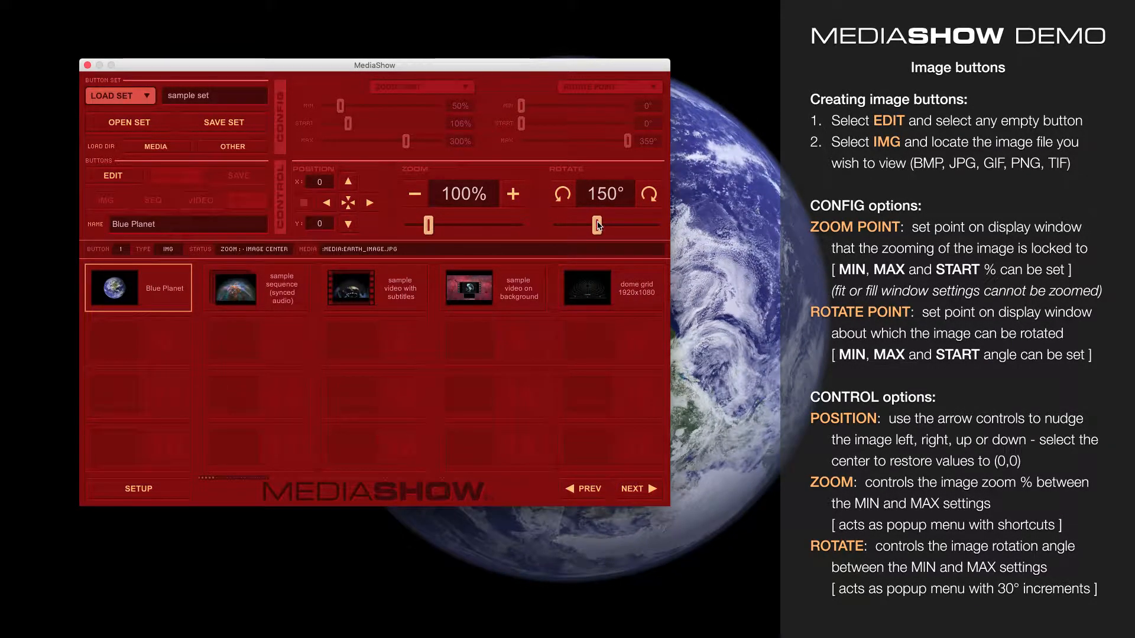